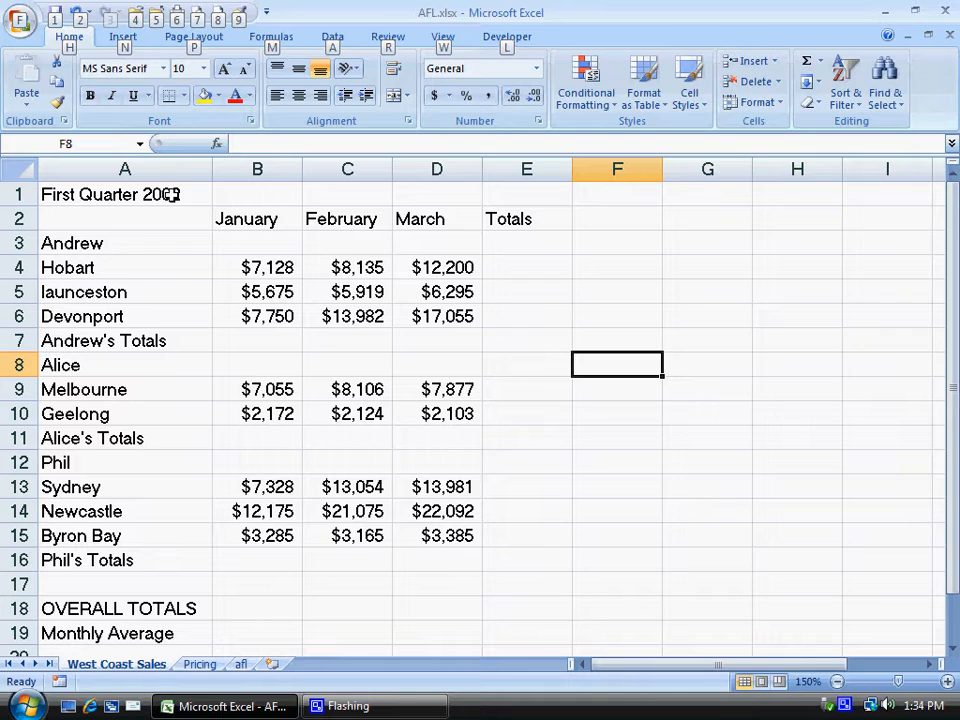
# Change the title in cell A1 to "First Quarter 2009"
pyautogui.doubleClick(182, 193)
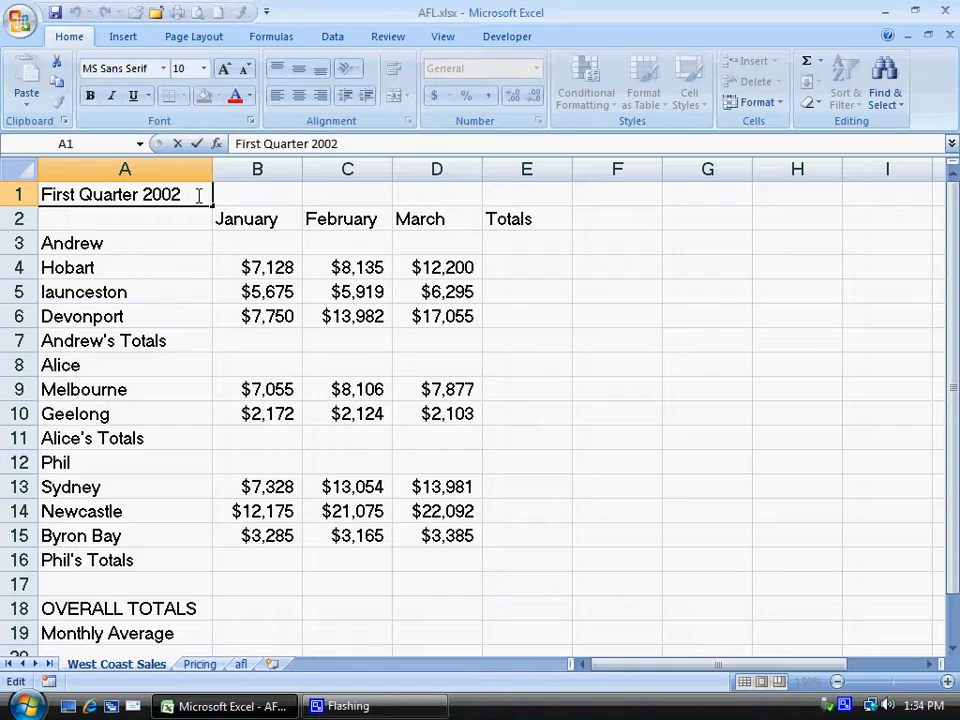
pyautogui.press('BackSpace')
pyautogui.write('9')
pyautogui.press('Return')
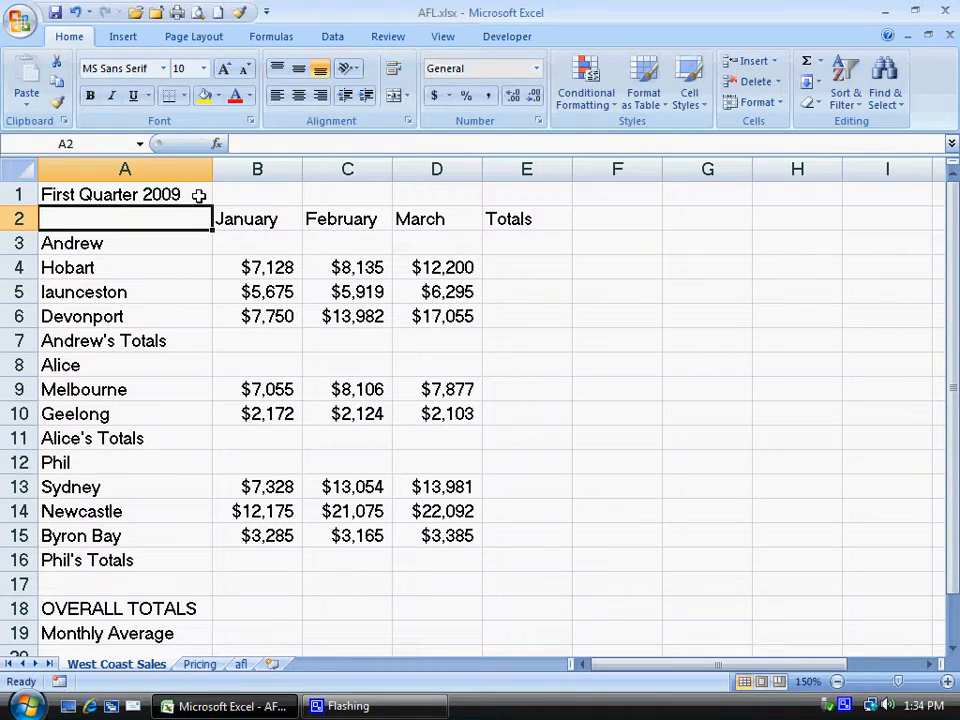
# Capitalise the first letter of the city name in cell A5 so it reads "Launceston"
pyautogui.press('Down')
pyautogui.press('Down')
pyautogui.press('Down')
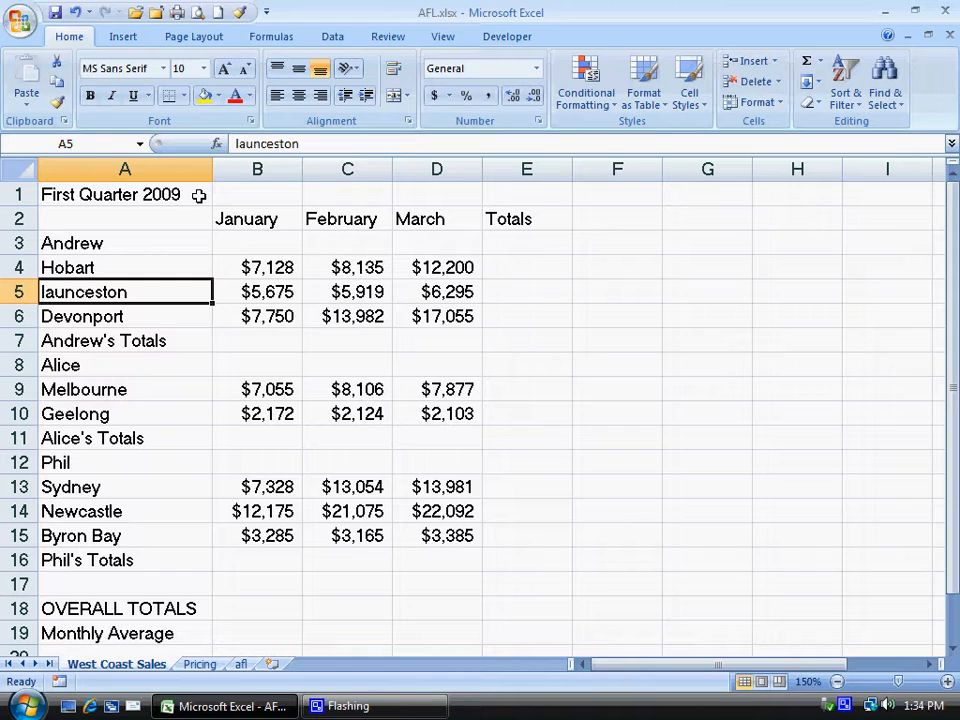
pyautogui.press('F2')
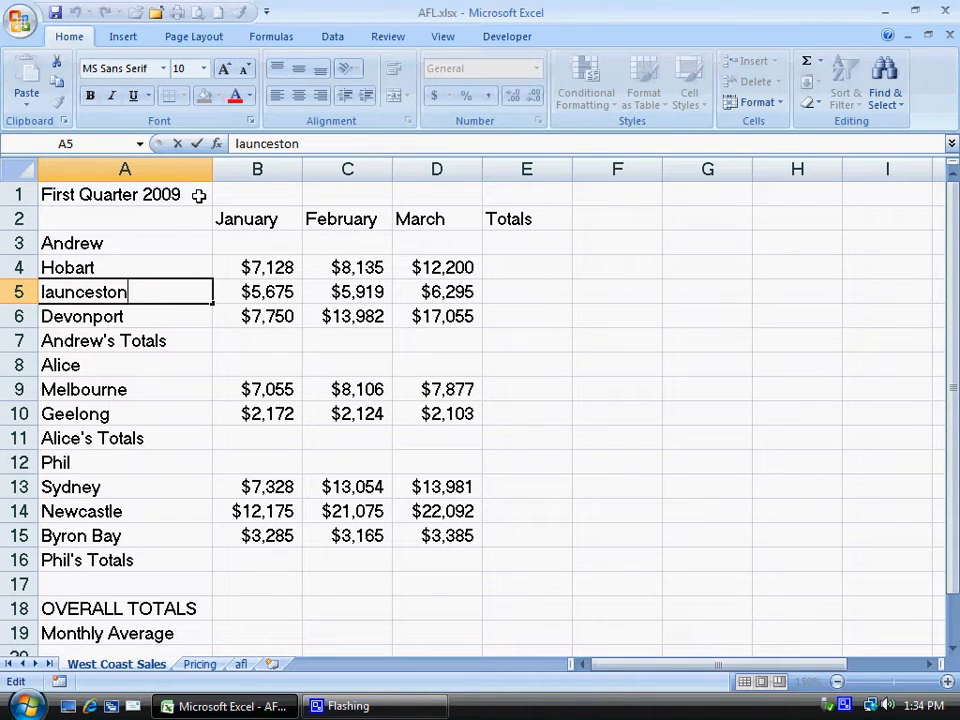
pyautogui.press('Left')
pyautogui.press('Left')
pyautogui.press('Left')
pyautogui.press('Left')
pyautogui.press('Left')
pyautogui.press('Left')
pyautogui.press('Left')
pyautogui.press('Left')
pyautogui.press('Left')
pyautogui.press('Left')
pyautogui.press('Delete')
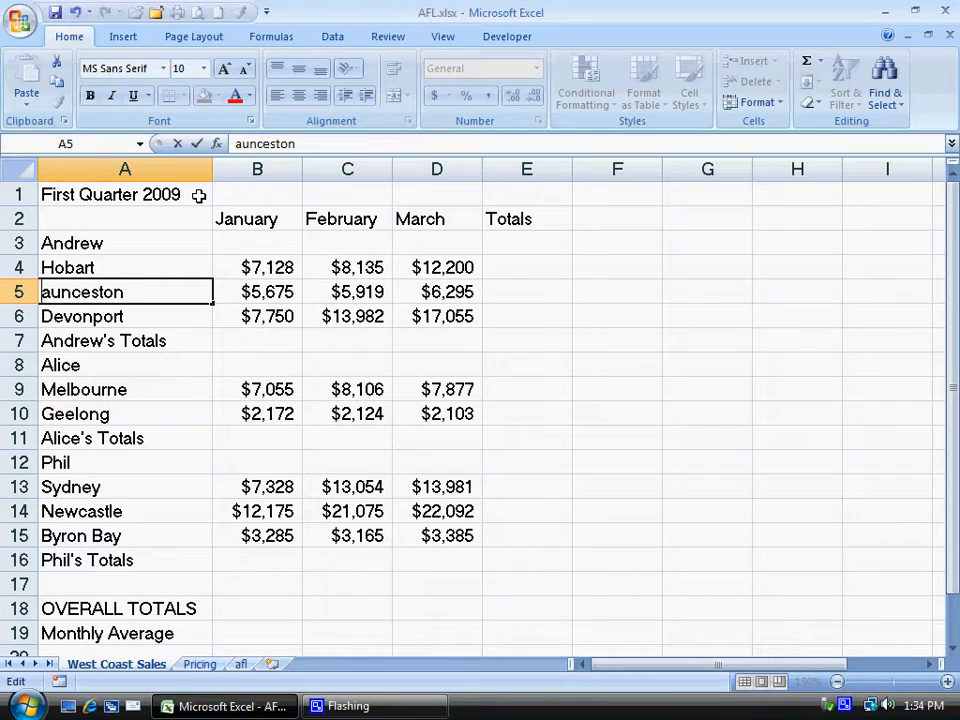
pyautogui.write('L')
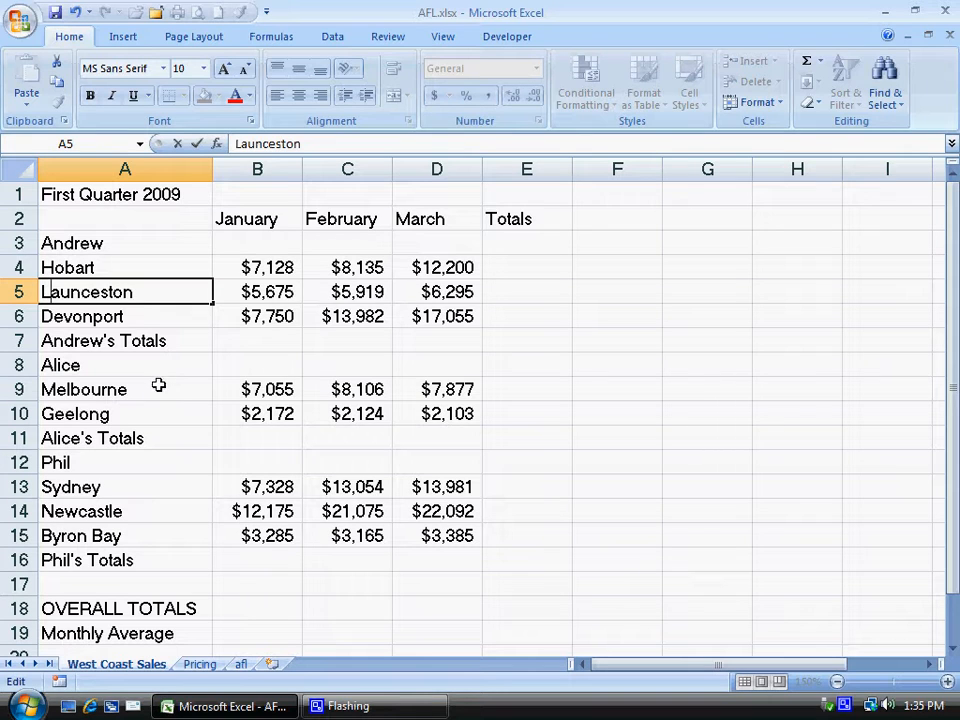
# Add a second "l" to the end of the salesperson's name in cell A12
pyautogui.click(95, 465)
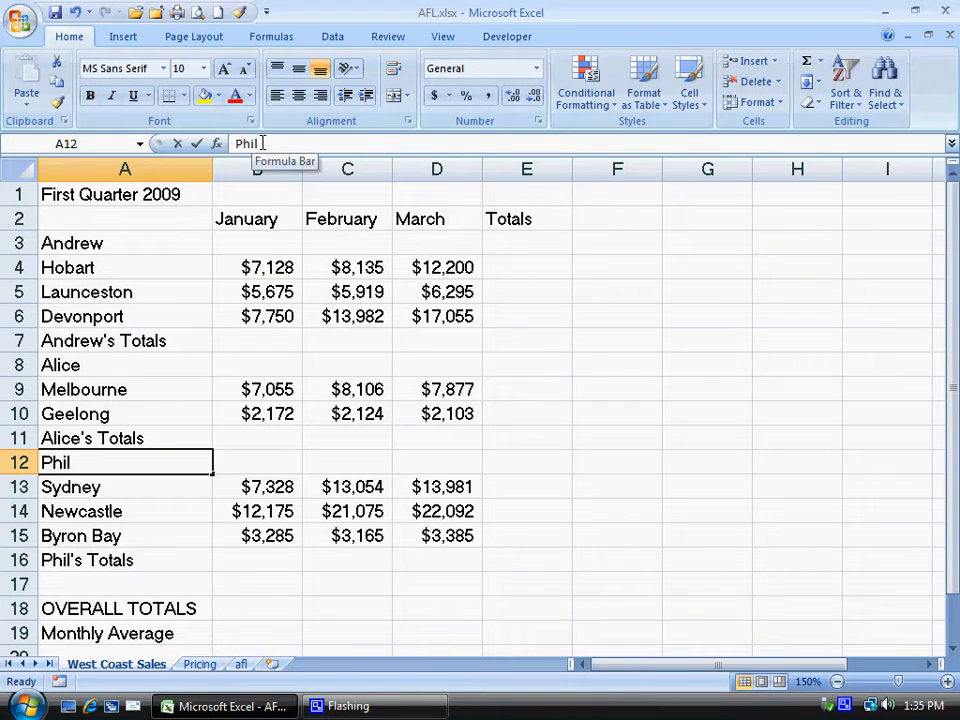
pyautogui.click(262, 143)
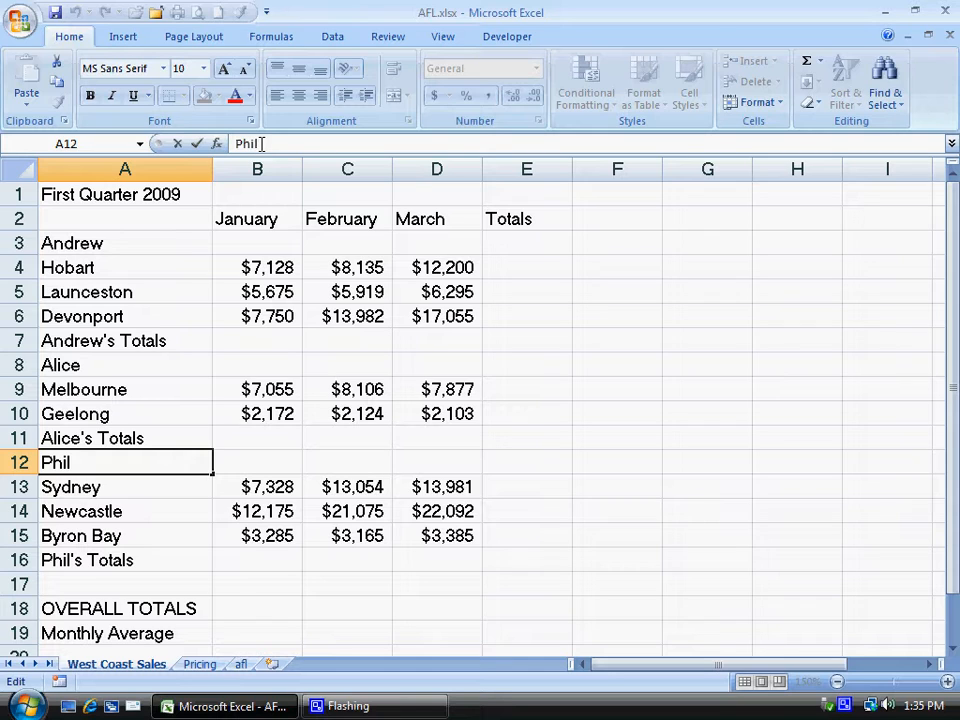
pyautogui.write('l')
pyautogui.press('Return')
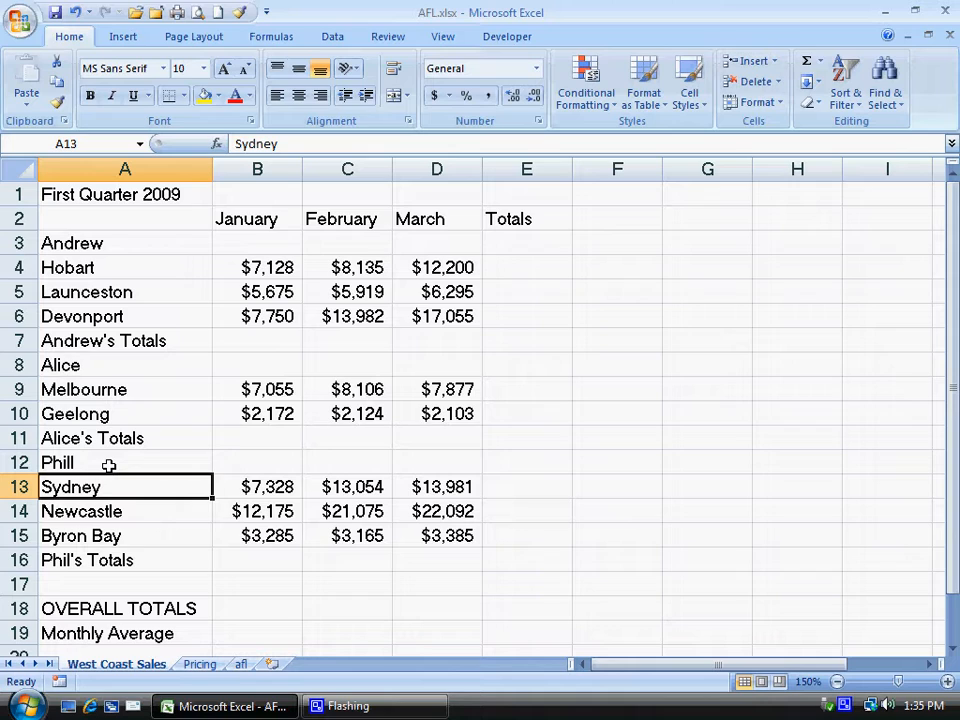
# Total B4:B6 in cell B7 with AutoSum, fill the formula across to D7, and check the copied formulas
pyautogui.click(259, 340)
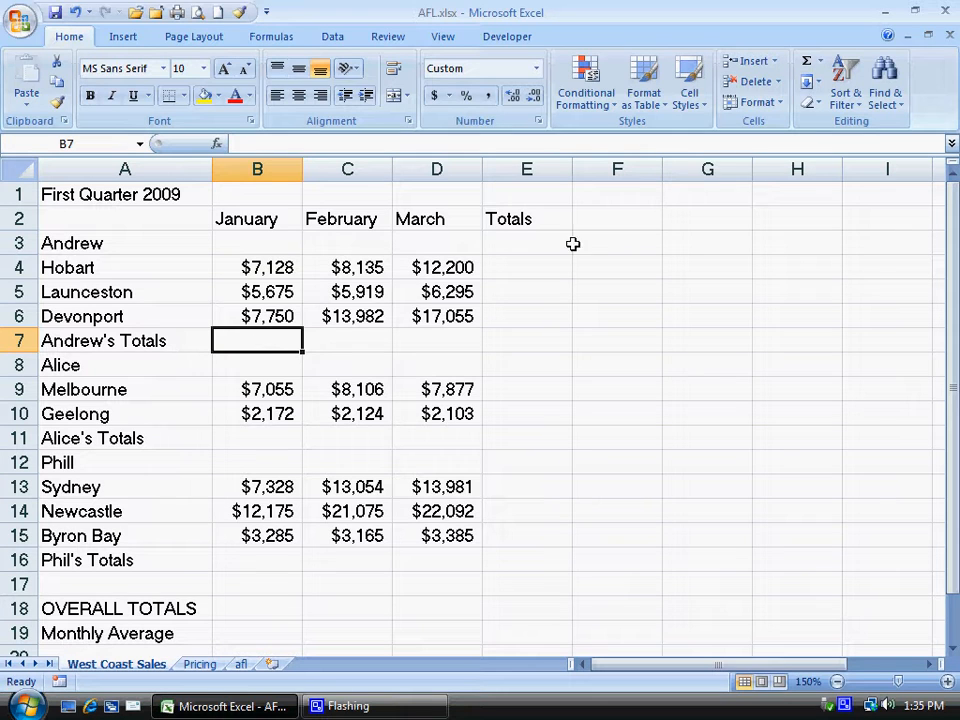
pyautogui.click(806, 67)
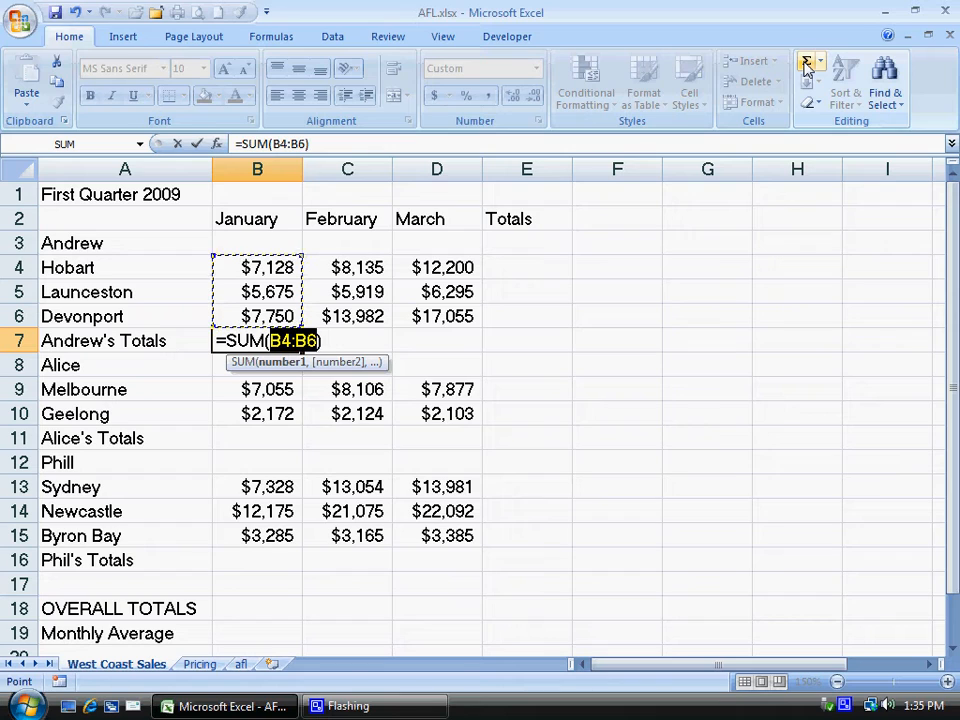
pyautogui.click(806, 67)
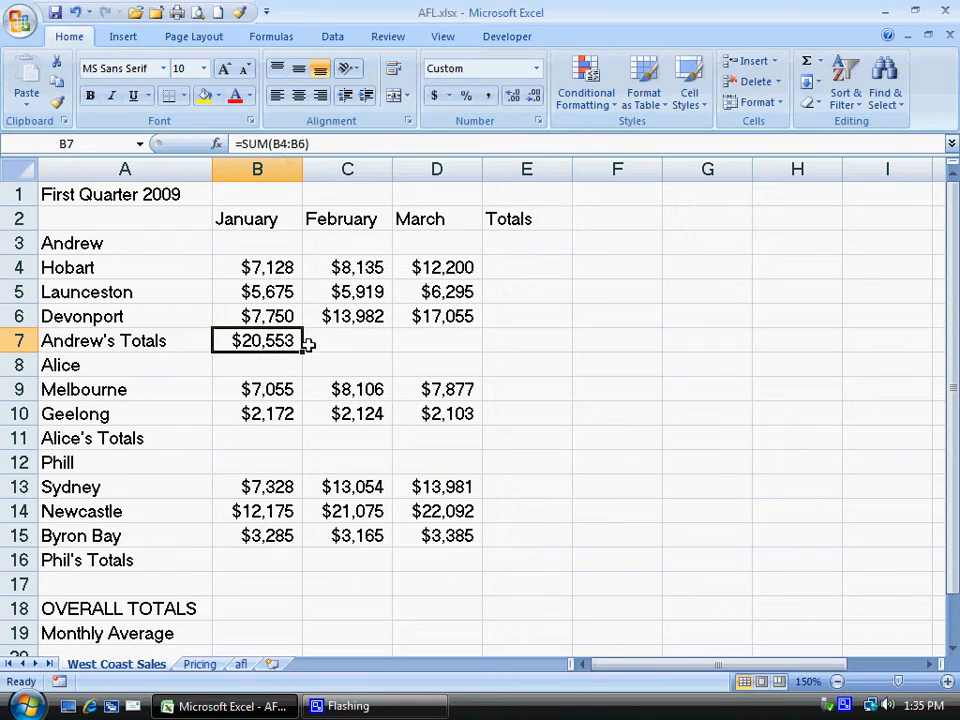
pyautogui.moveTo(306, 348); pyautogui.dragTo(448, 355)
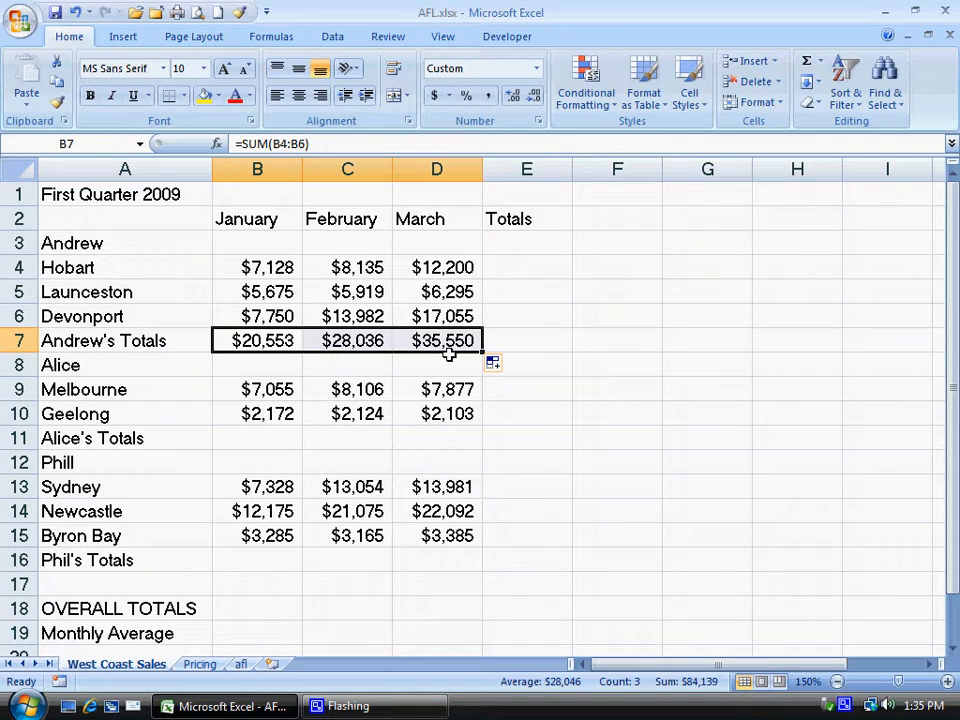
pyautogui.click(336, 338)
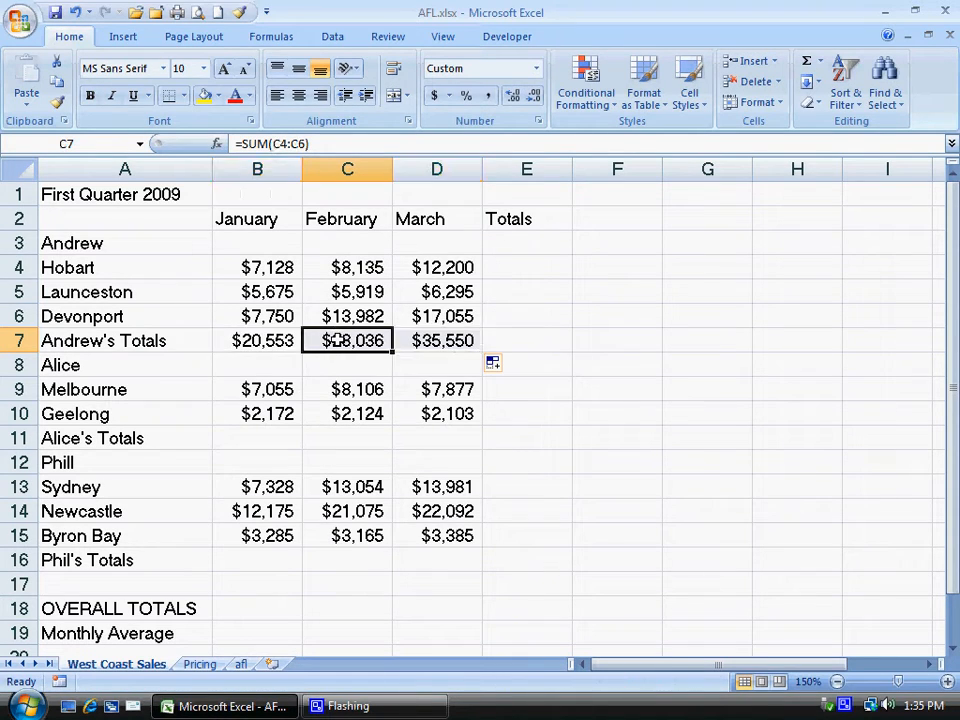
pyautogui.click(437, 340)
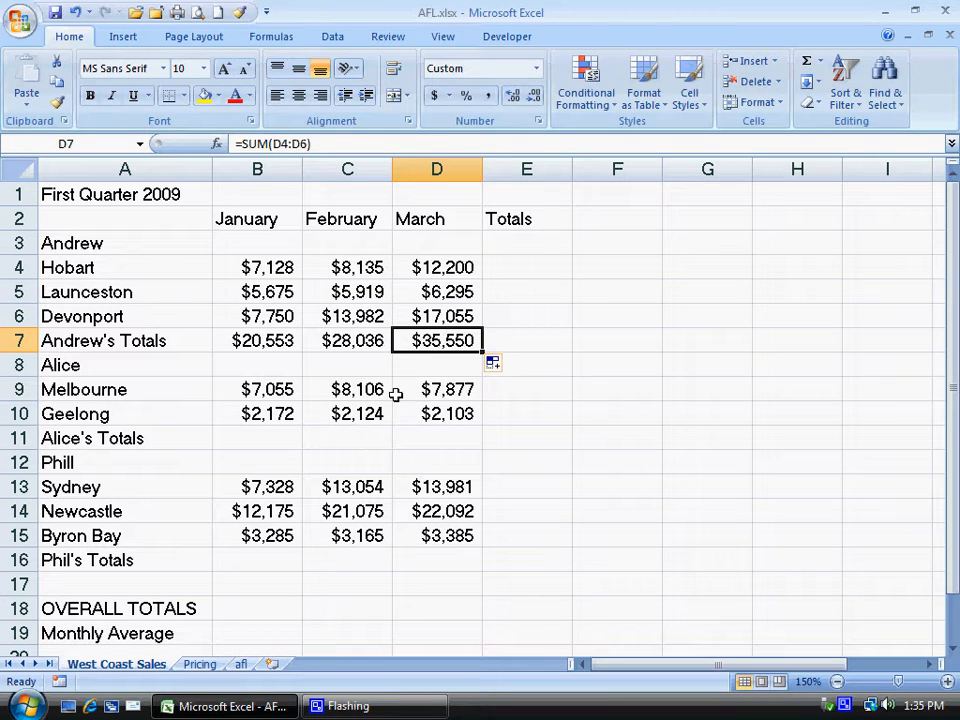
# Total the Melbourne and Geelong sales (B9:B10) in cell B11 with AutoSum and fill the formula across to D11
pyautogui.click(275, 442)
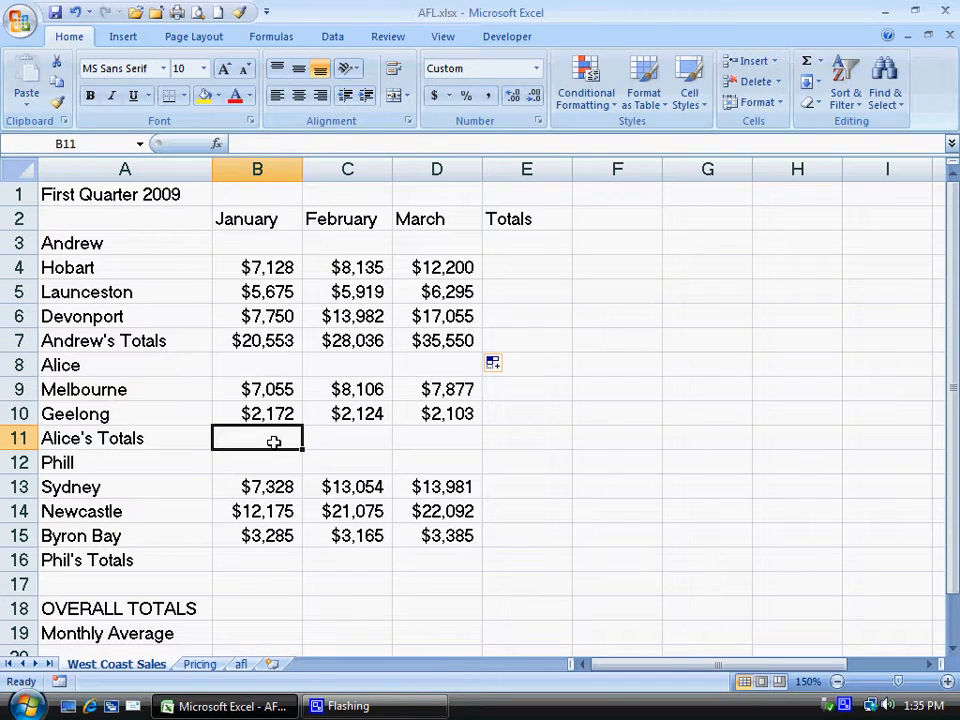
pyautogui.click(808, 66)
pyautogui.click(808, 66)
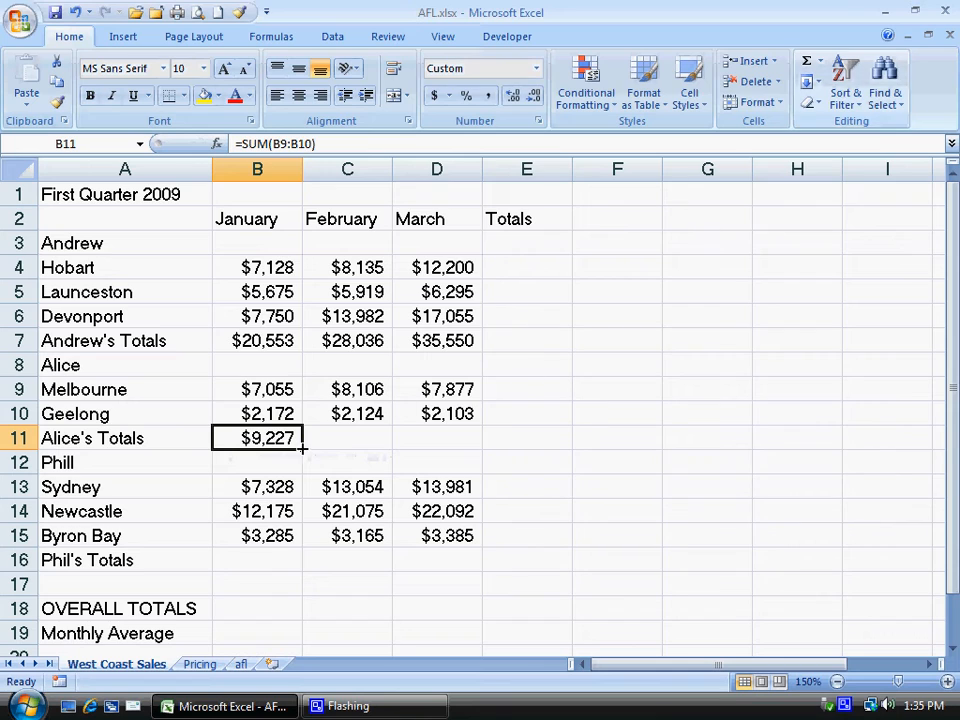
pyautogui.moveTo(306, 448); pyautogui.dragTo(445, 444)
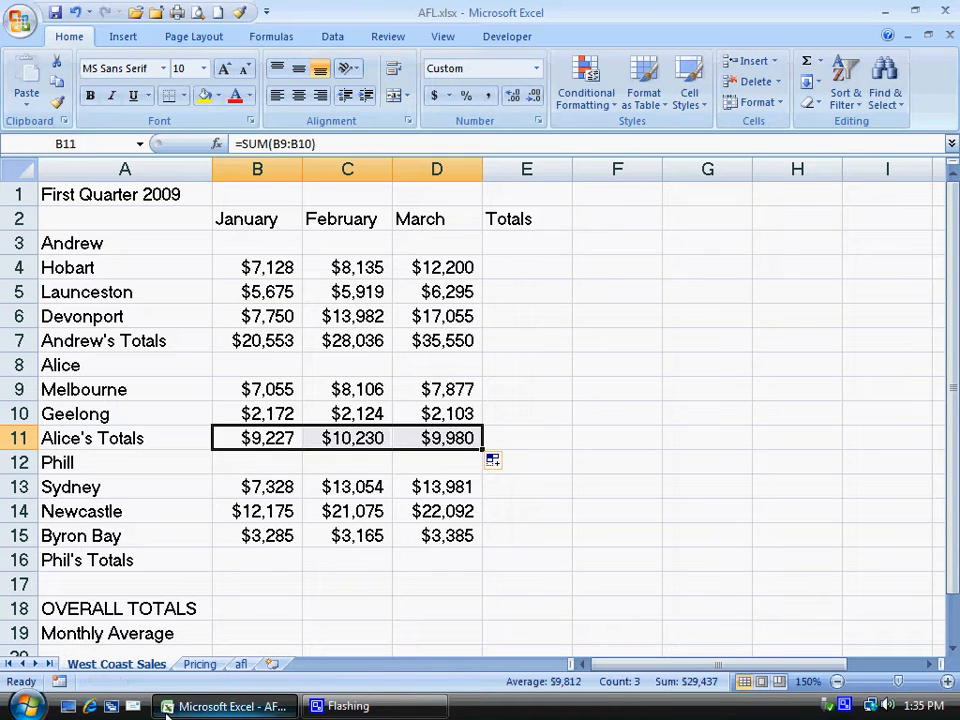
# Total the Sydney, Newcastle and Byron Bay sales (B13:B15) in cell B16 with AutoSum and fill the formula across to D16
pyautogui.click(250, 559)
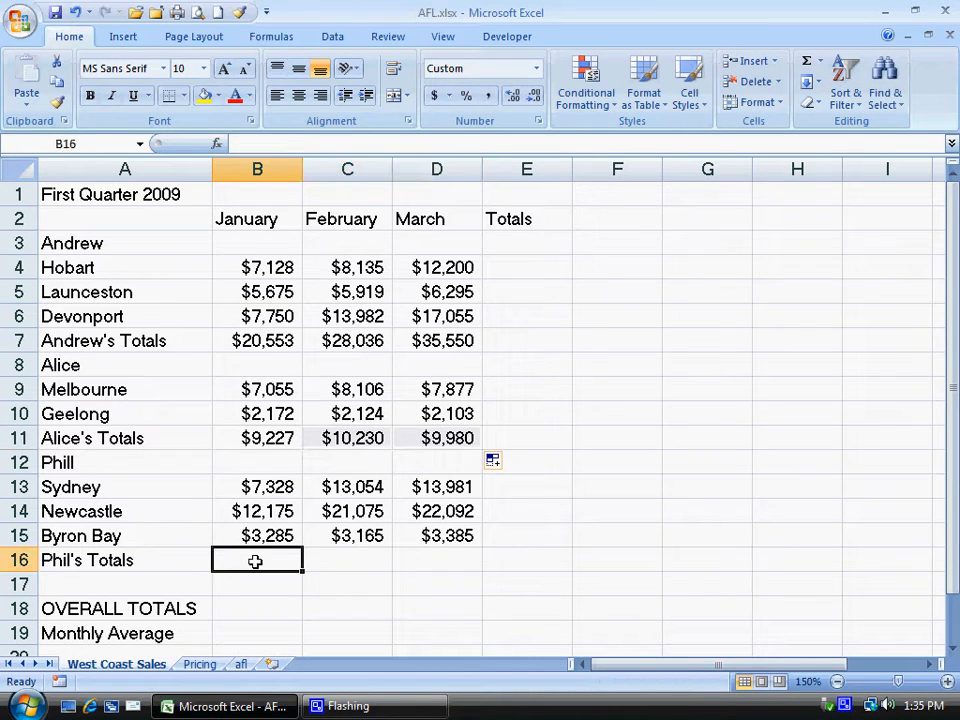
pyautogui.click(808, 66)
pyautogui.click(808, 66)
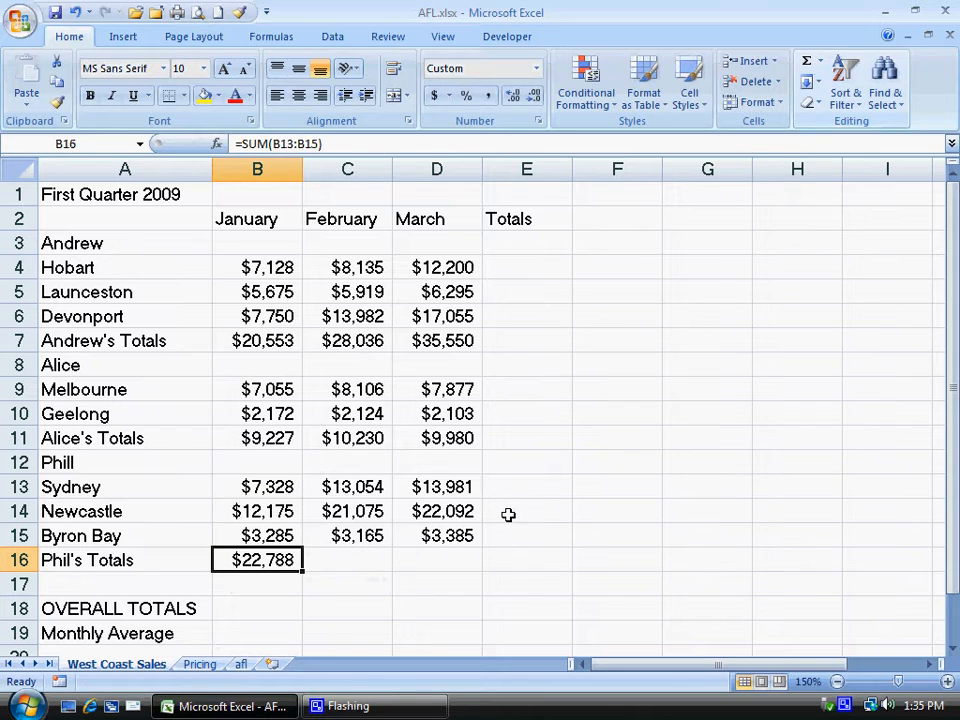
pyautogui.moveTo(304, 570); pyautogui.dragTo(463, 576)
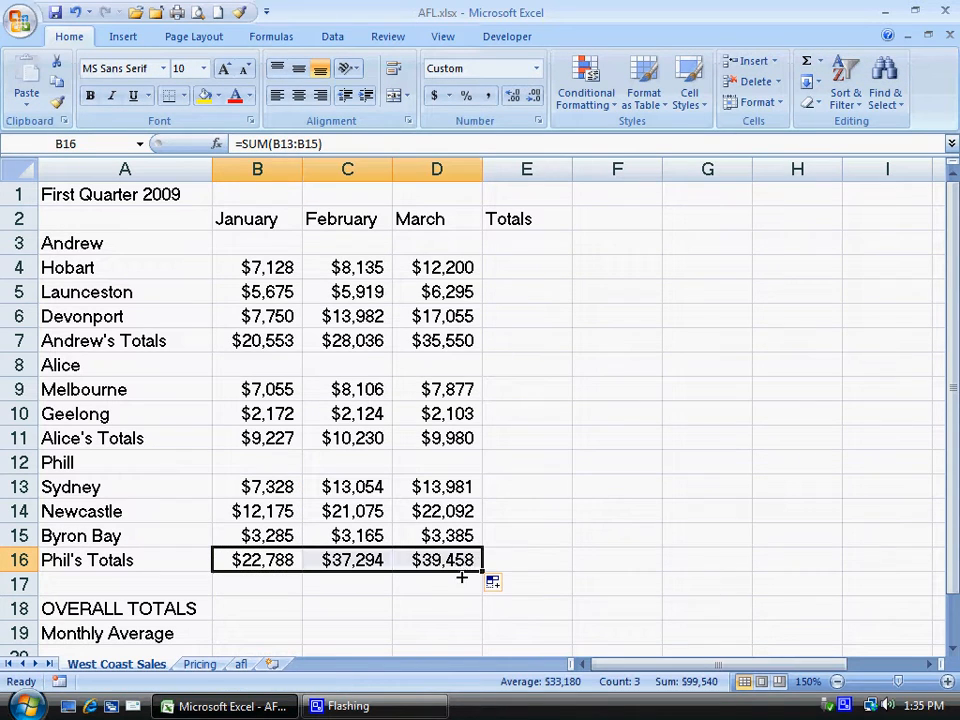
# Sum Hobart's three months (B4:D4) in cell E4 and fill the formula down the Totals column to E16
pyautogui.click(513, 268)
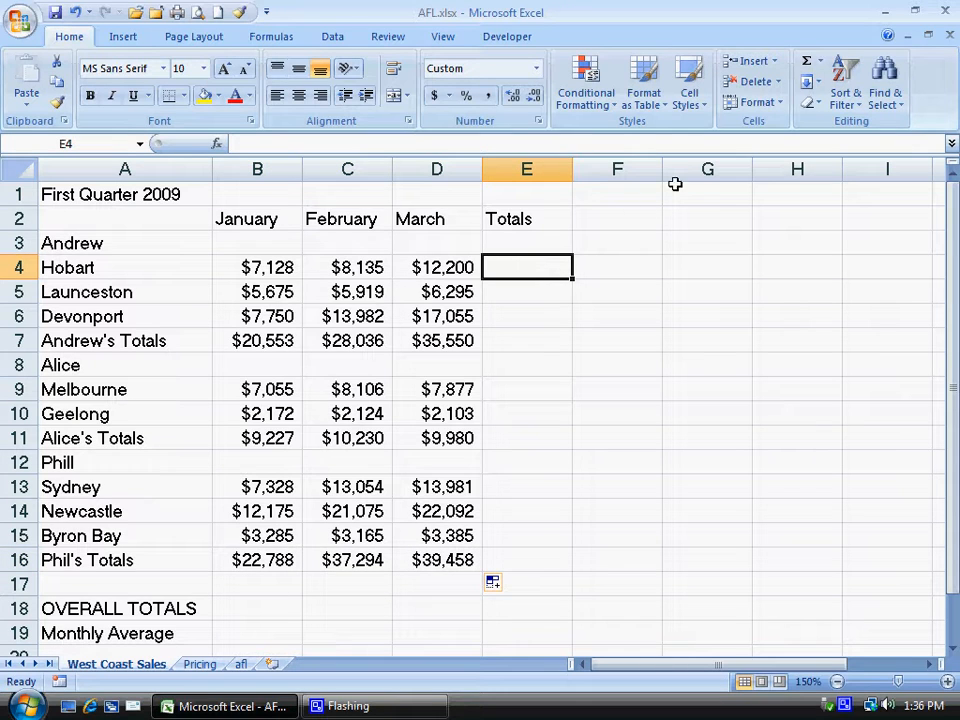
pyautogui.click(806, 64)
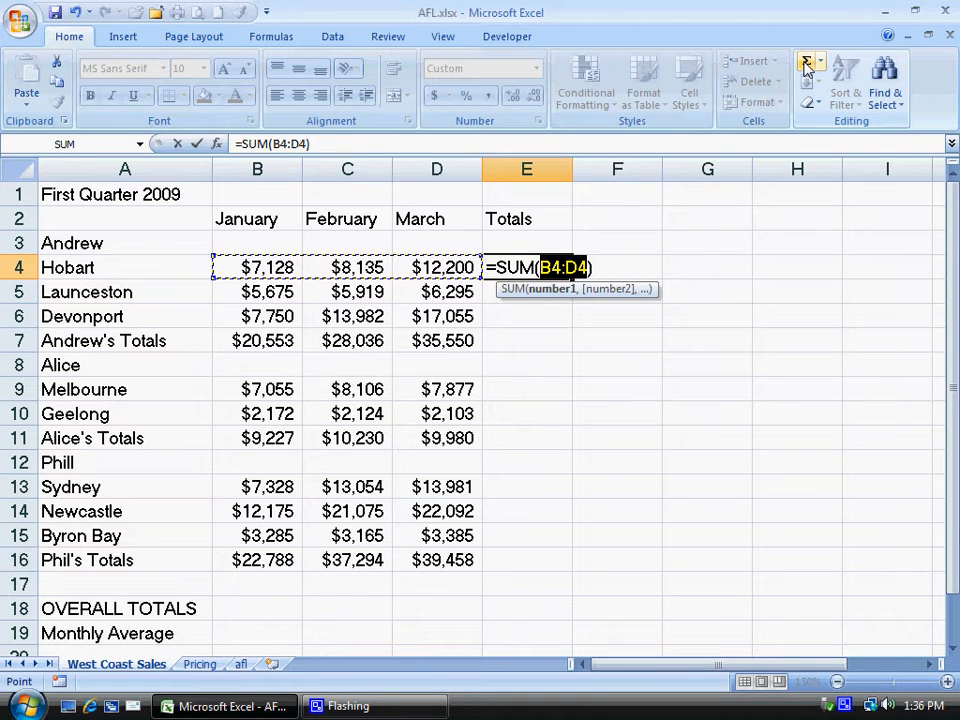
pyautogui.click(806, 64)
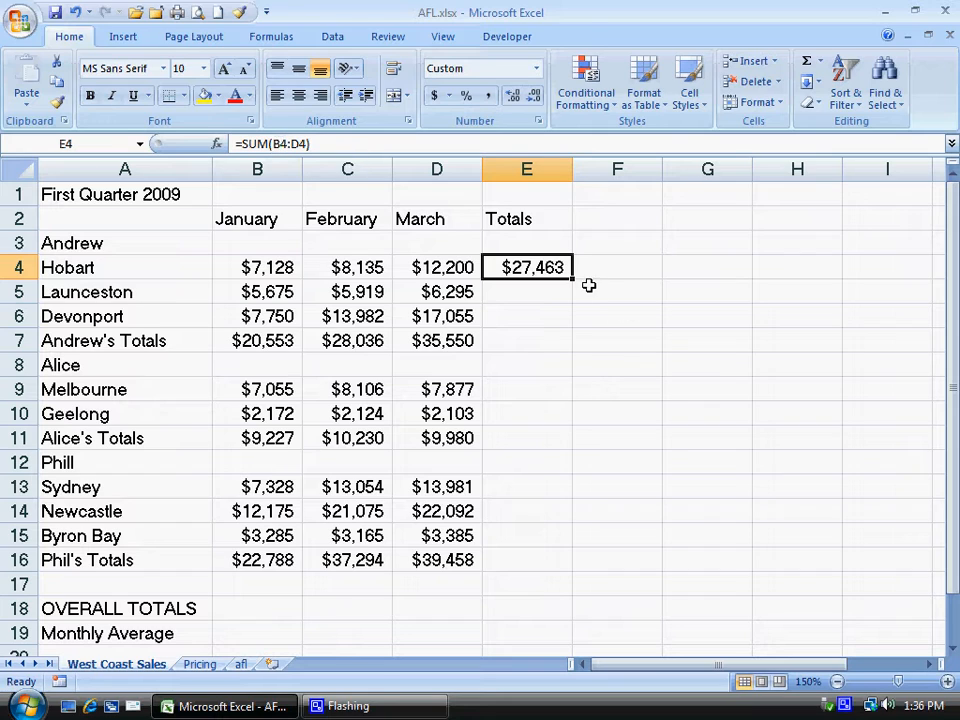
pyautogui.moveTo(571, 281); pyautogui.dragTo(574, 567)
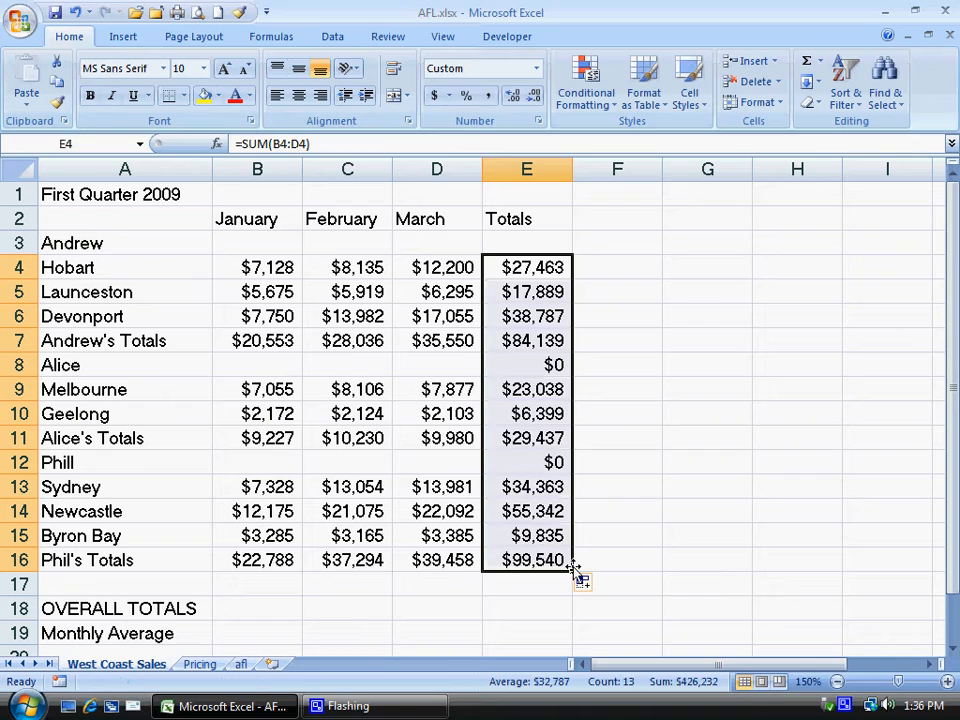
# Clear the unneeded total formulas from cells E8 and E12 in the salesperson heading rows
pyautogui.click(525, 365)
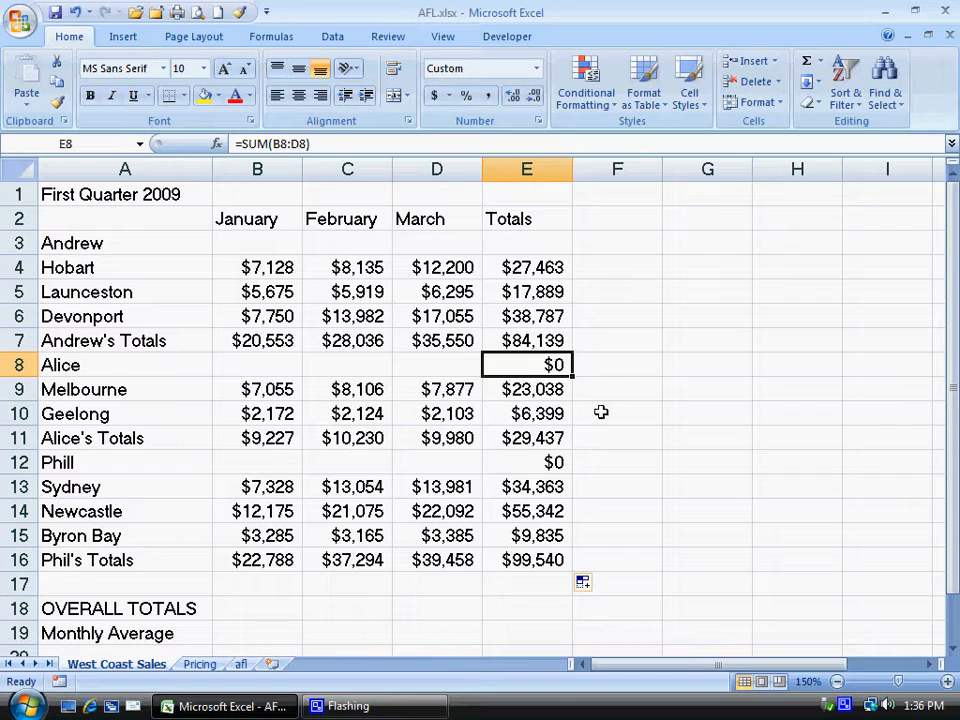
pyautogui.keyDown('shift'); pyautogui.click(540, 462); pyautogui.keyUp('shift')
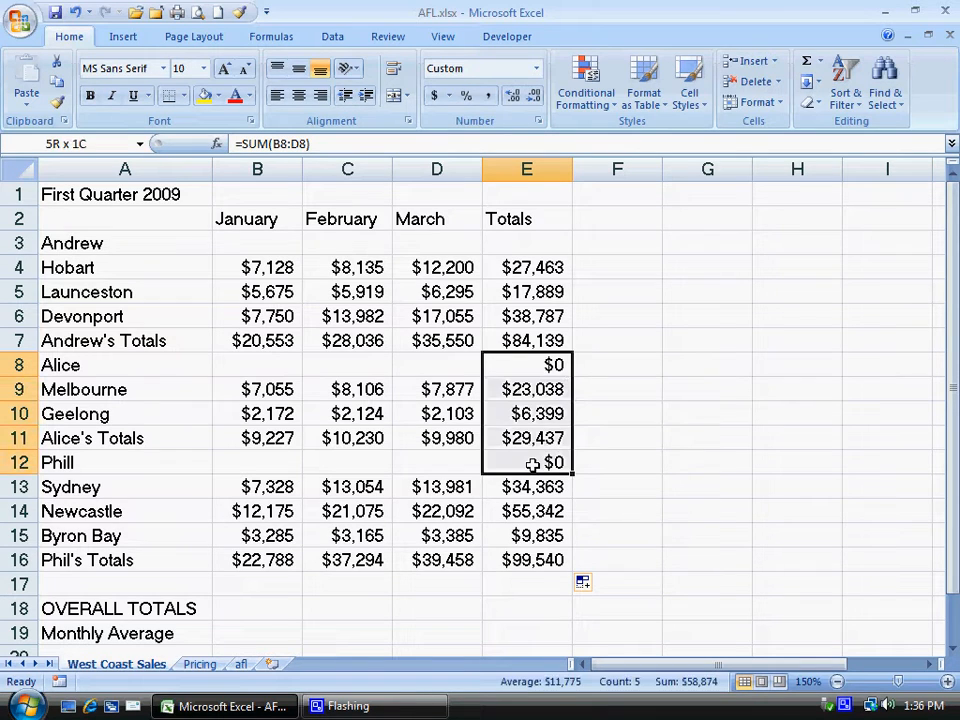
pyautogui.click(533, 372)
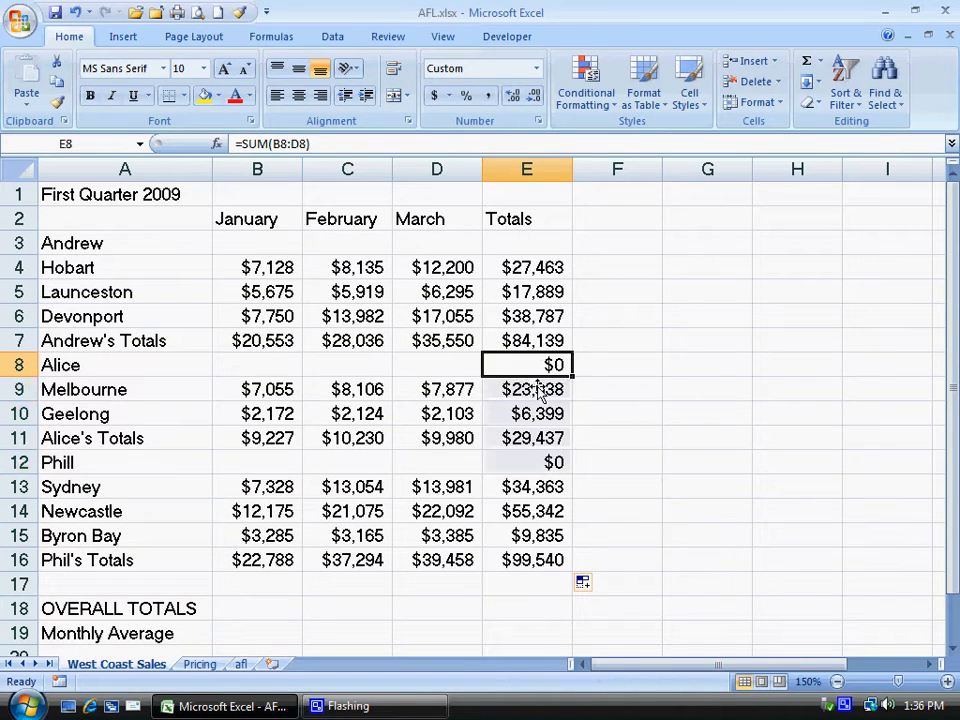
pyautogui.keyDown('ctrl'); pyautogui.click(526, 461); pyautogui.keyUp('ctrl')
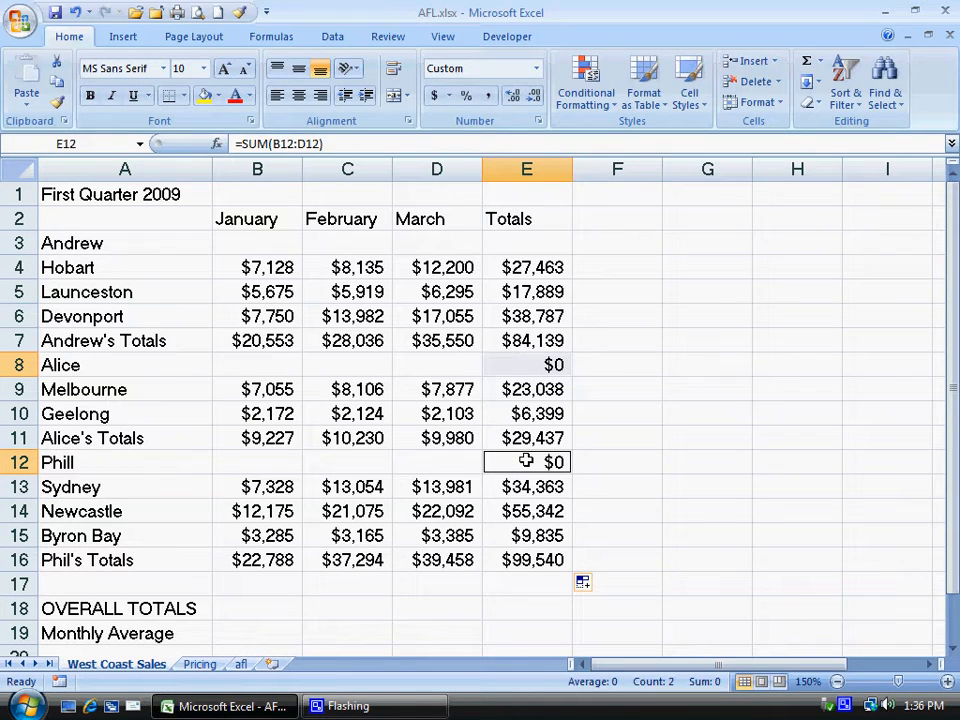
pyautogui.press('Delete')
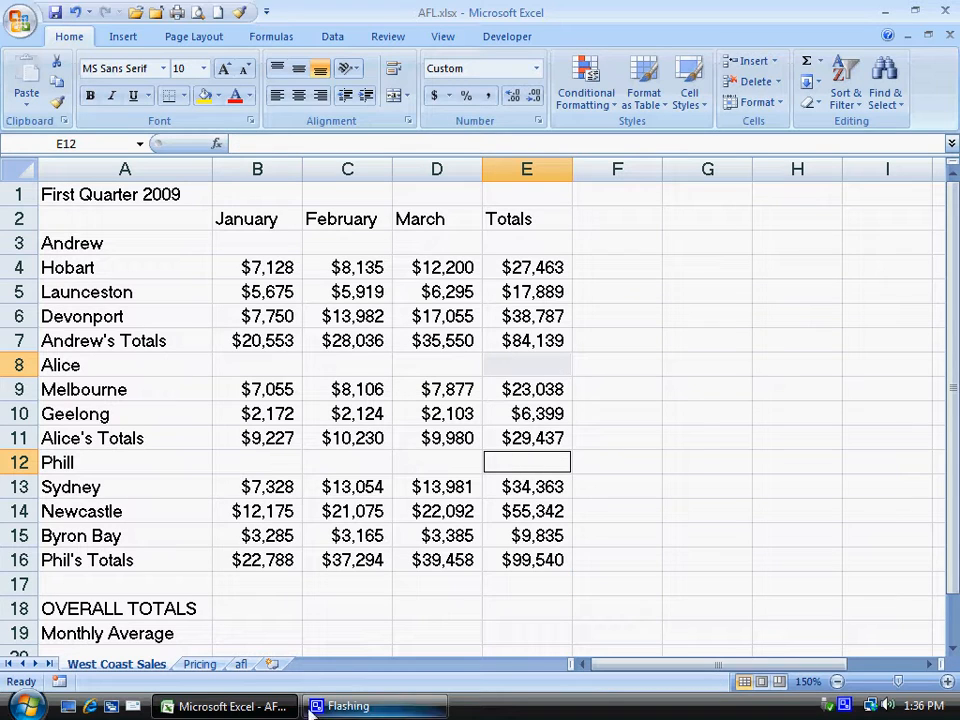
# Enter the January overall total in cell B18 as =SUM(B16,B11,B7), adding the three salesperson subtotals
pyautogui.click(257, 606)
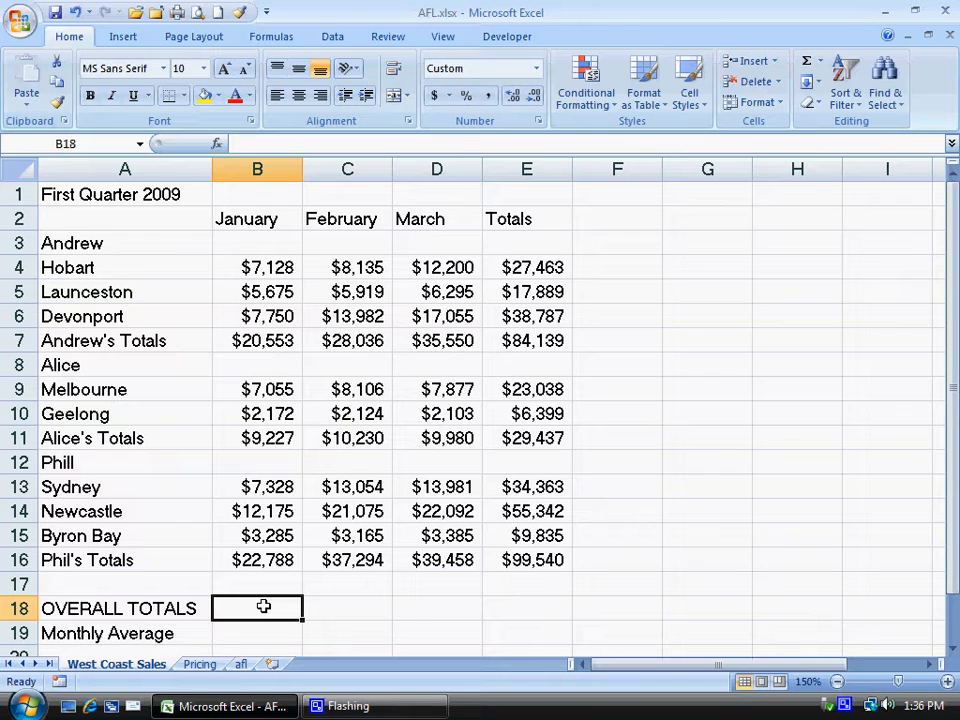
pyautogui.click(807, 63)
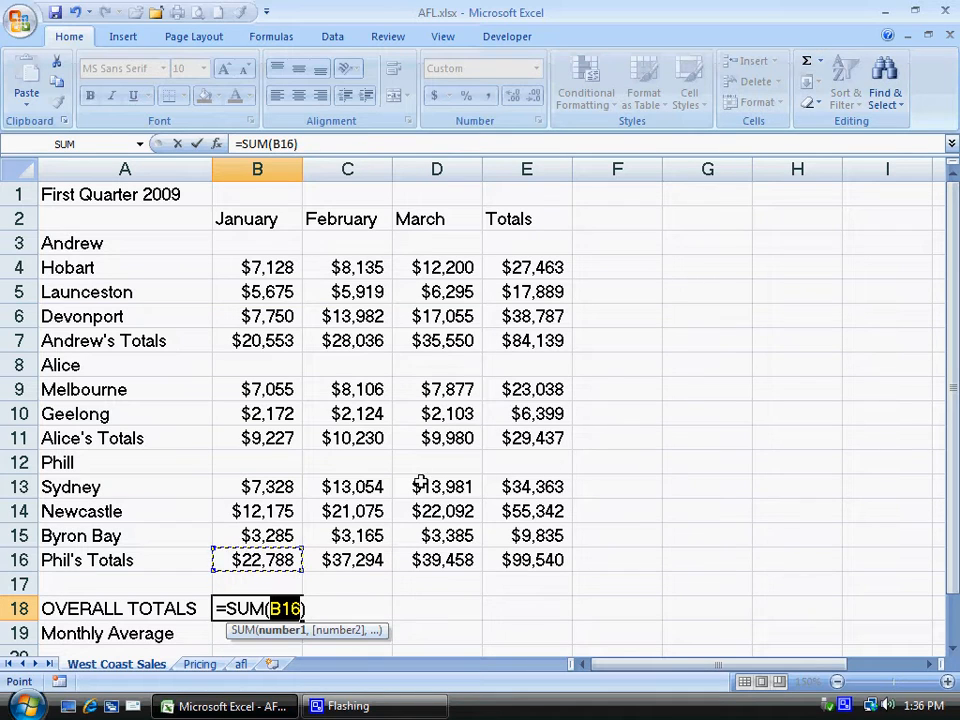
pyautogui.keyDown('ctrl'); pyautogui.click(283, 440); pyautogui.keyUp('ctrl')
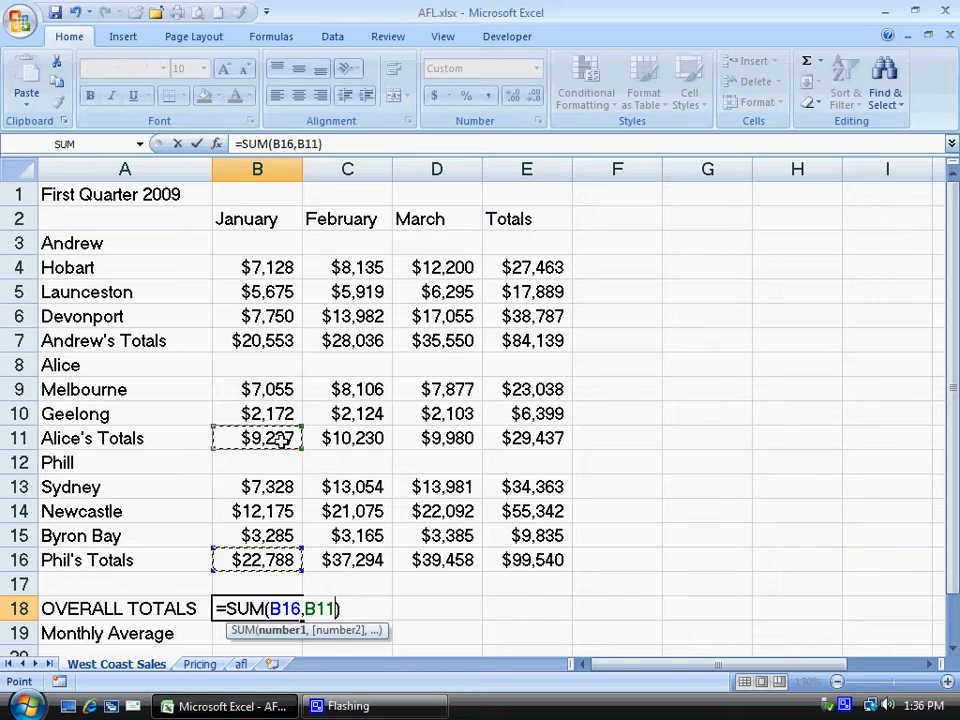
pyautogui.keyDown('ctrl'); pyautogui.click(283, 341); pyautogui.keyUp('ctrl')
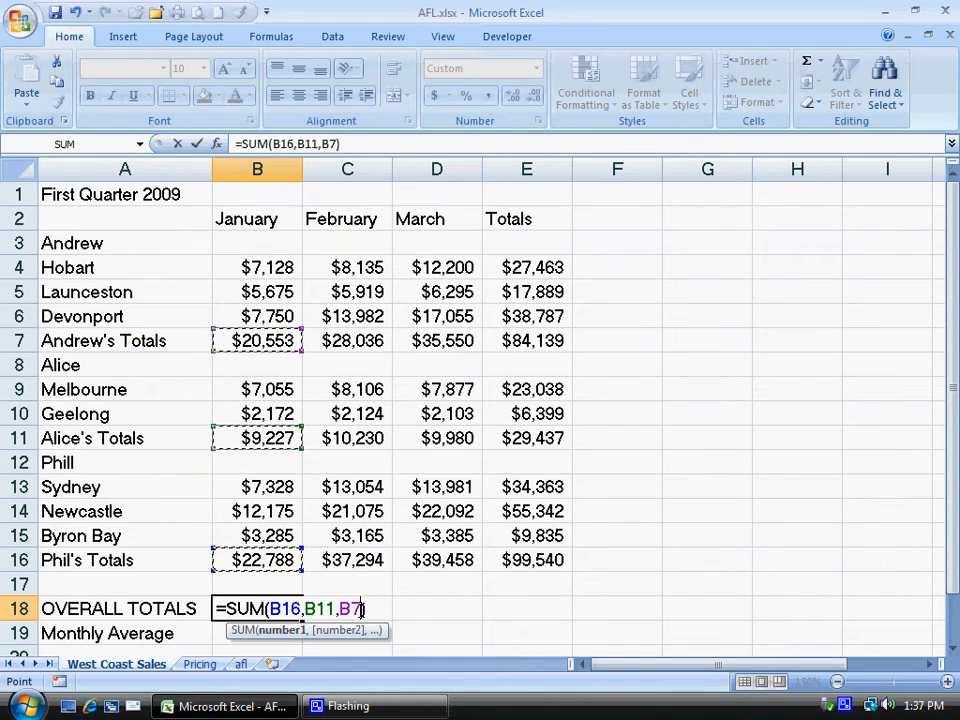
pyautogui.press('Return')
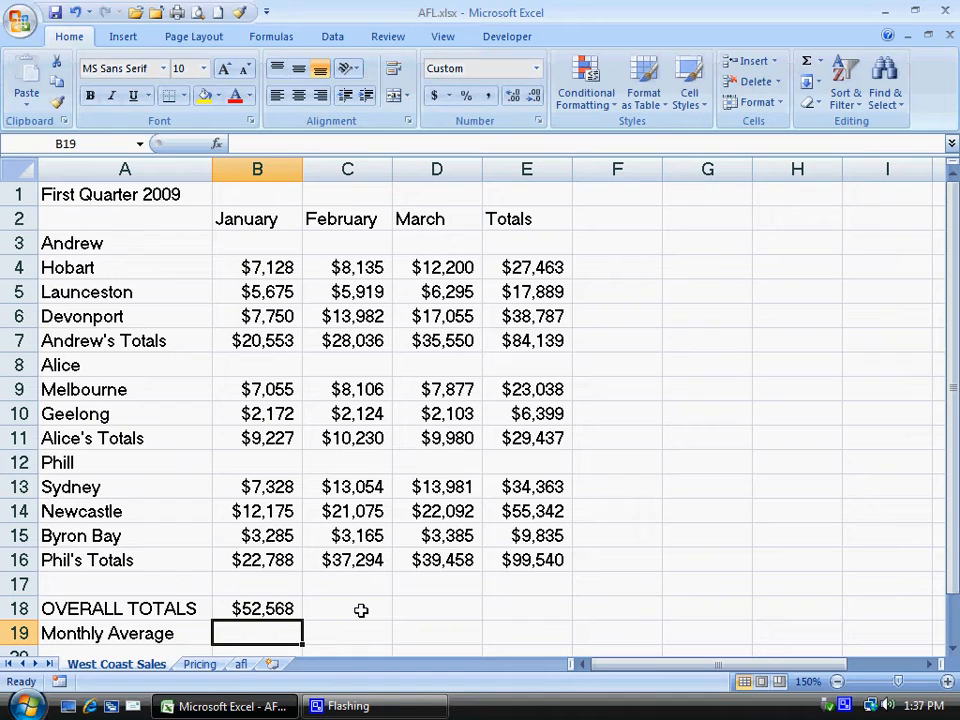
# Fill the January overall total formula in cell B18 across to E18
pyautogui.click(259, 608)
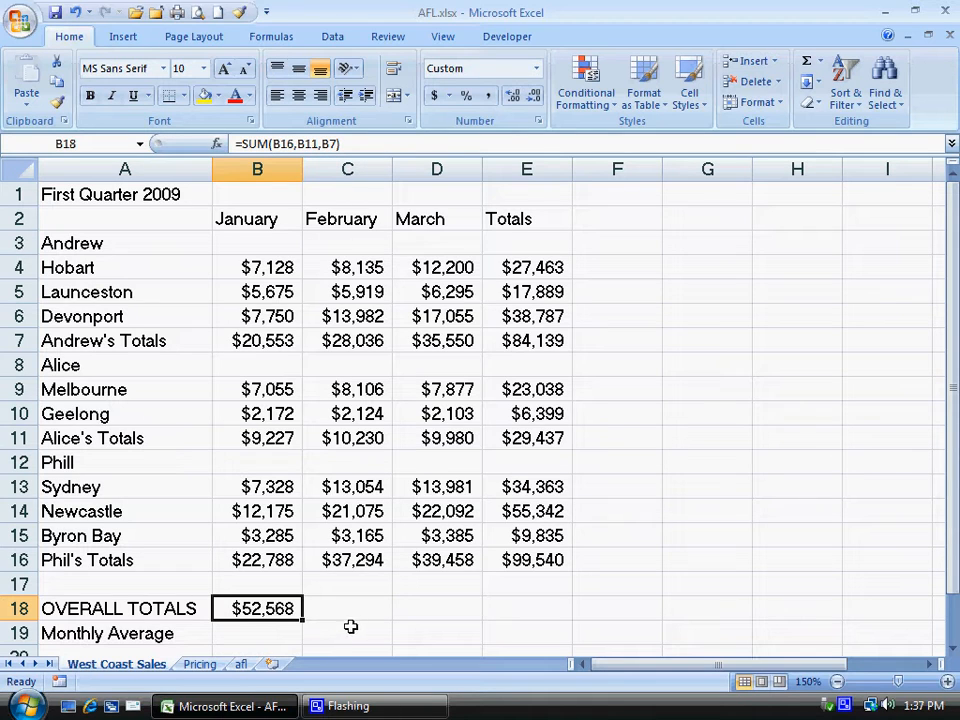
pyautogui.moveTo(304, 617); pyautogui.dragTo(548, 619)
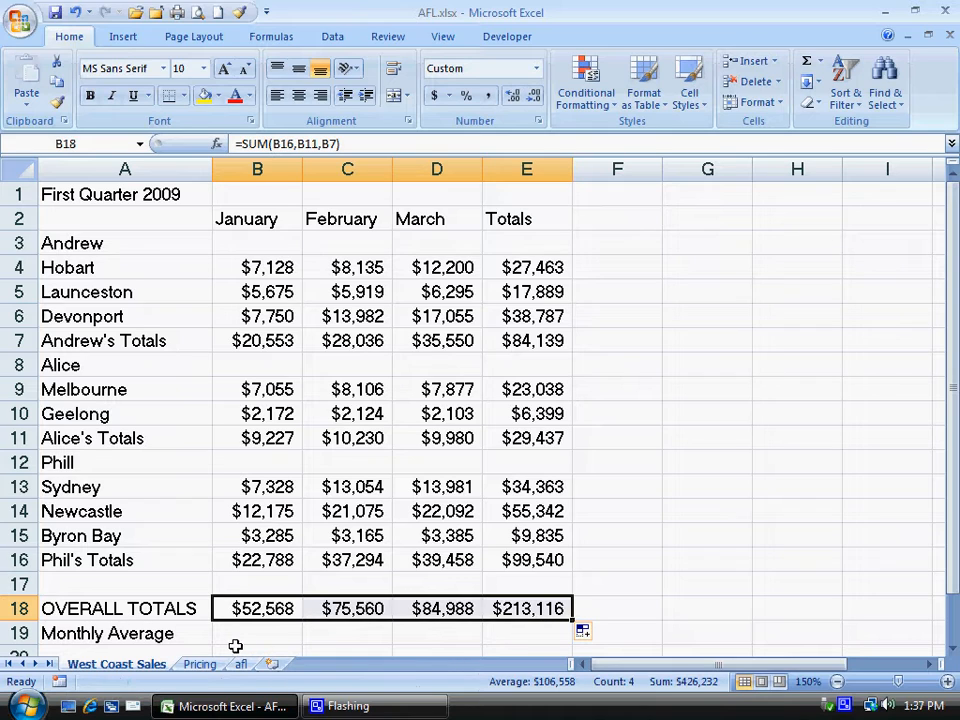
# Change the label in cell A19 to "Monthly Rep Average"
pyautogui.click(105, 634)
pyautogui.doubleClick(106, 634)
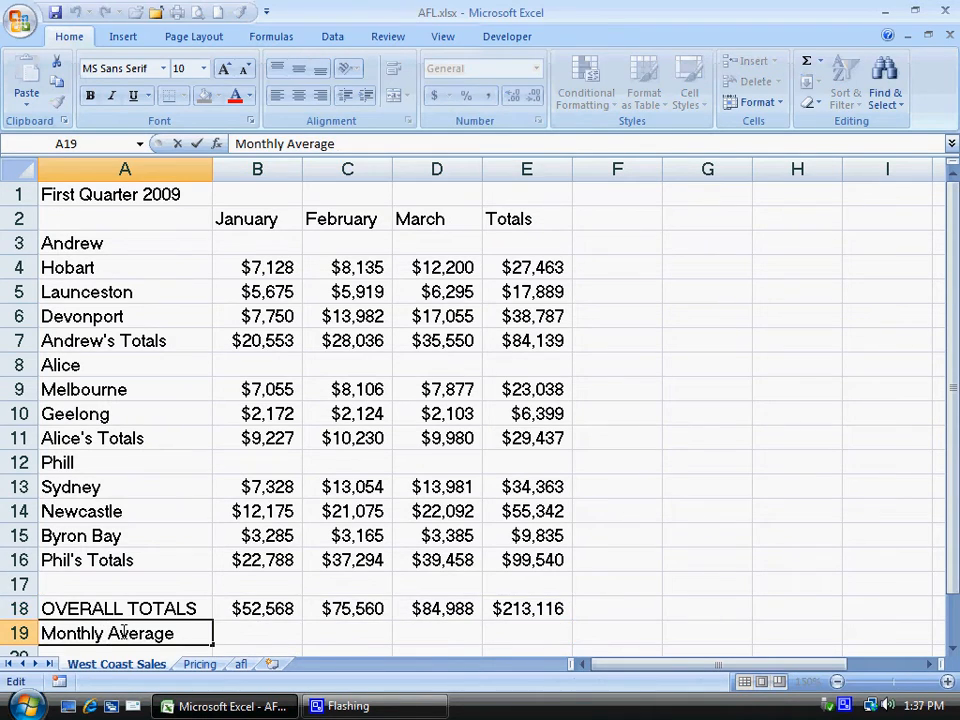
pyautogui.write('Rep')
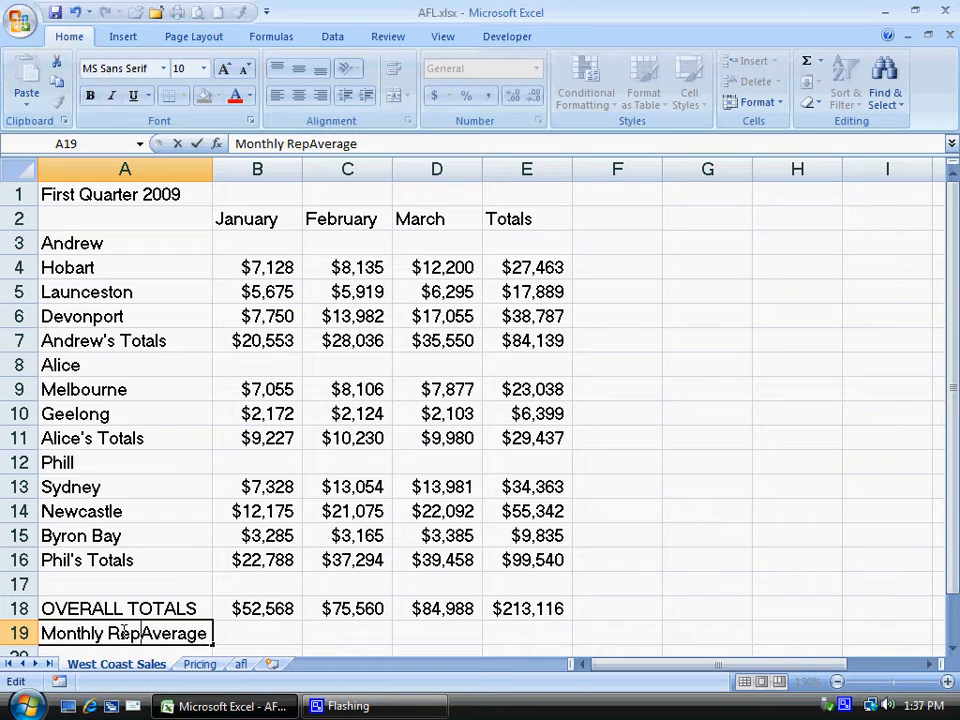
pyautogui.press('Return')
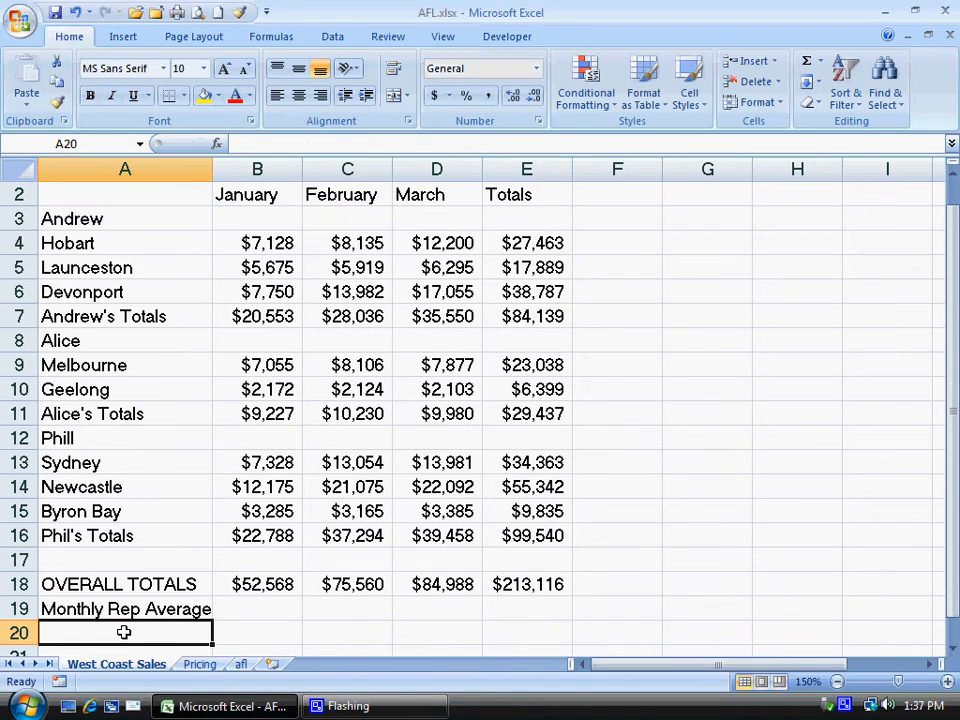
# Enter the January rep average in cell B19 as =AVERAGE(B7,B11,B16), averaging the three salesperson subtotals
pyautogui.click(273, 609)
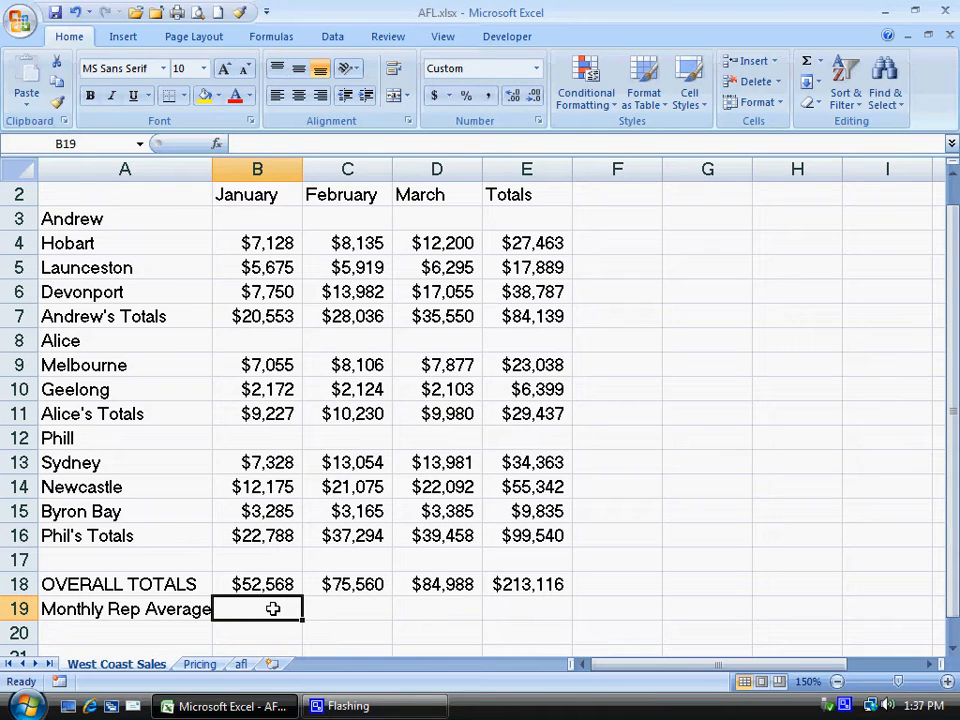
pyautogui.write('=')
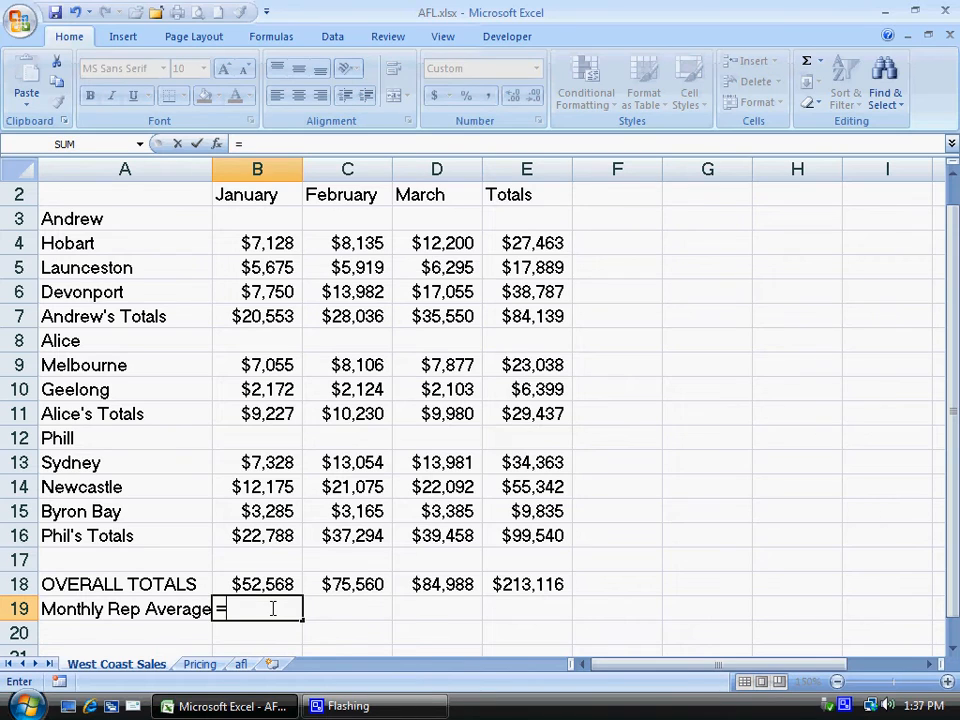
pyautogui.write('average')
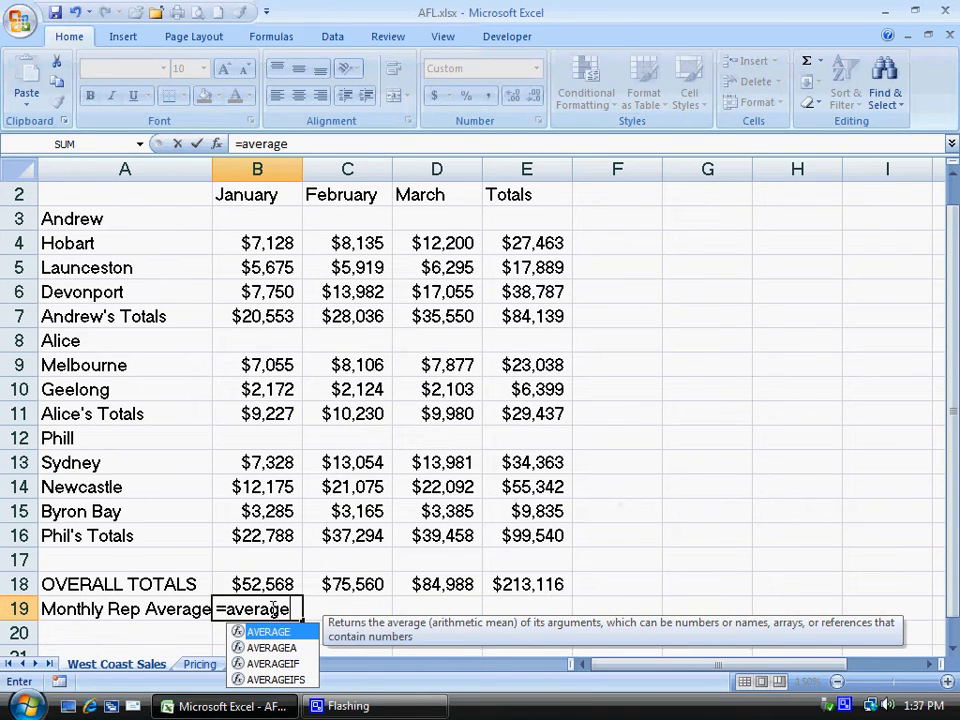
pyautogui.write('(')
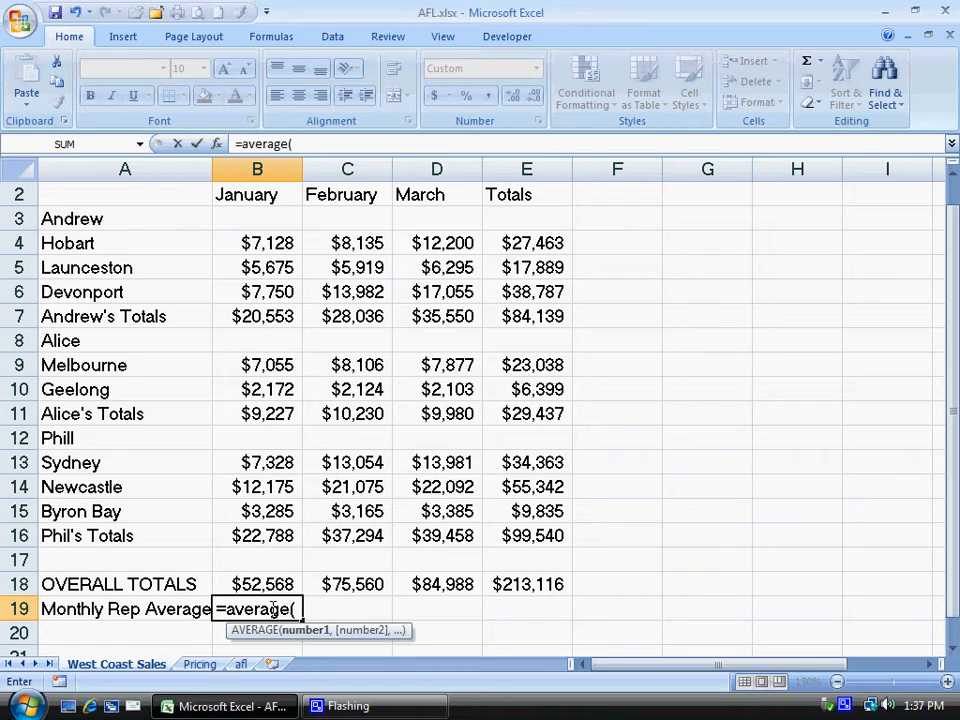
pyautogui.write('B7')
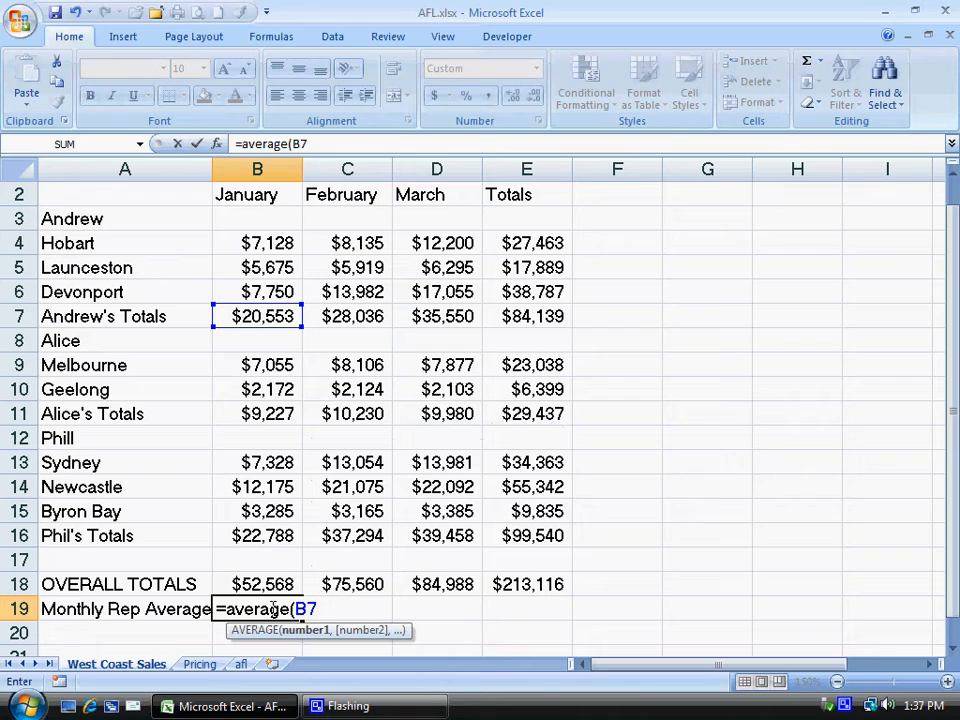
pyautogui.write(',')
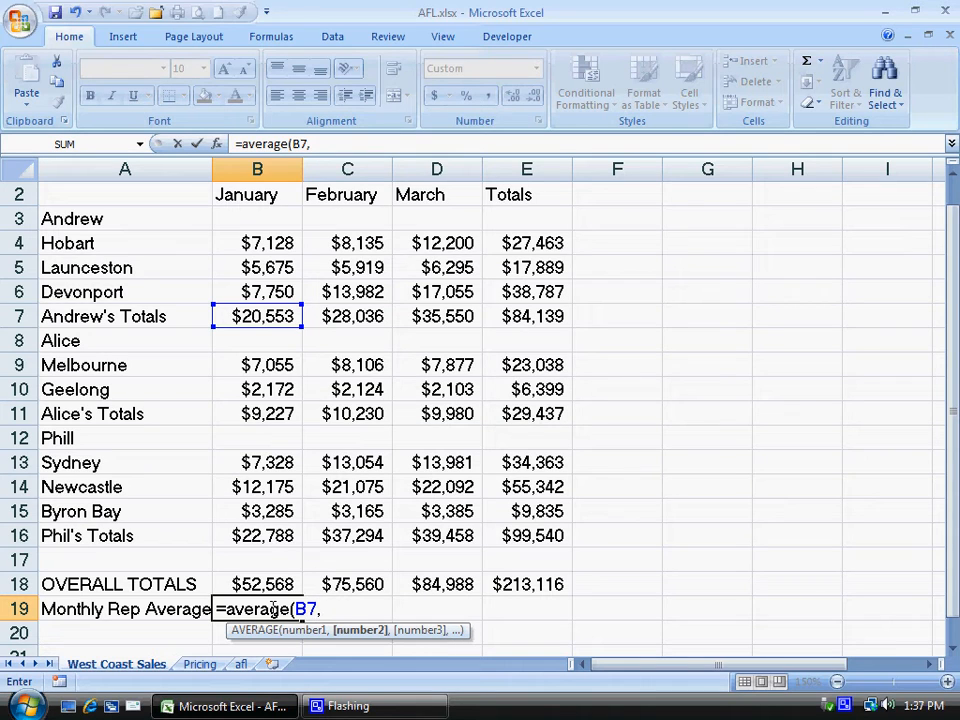
pyautogui.write('B')
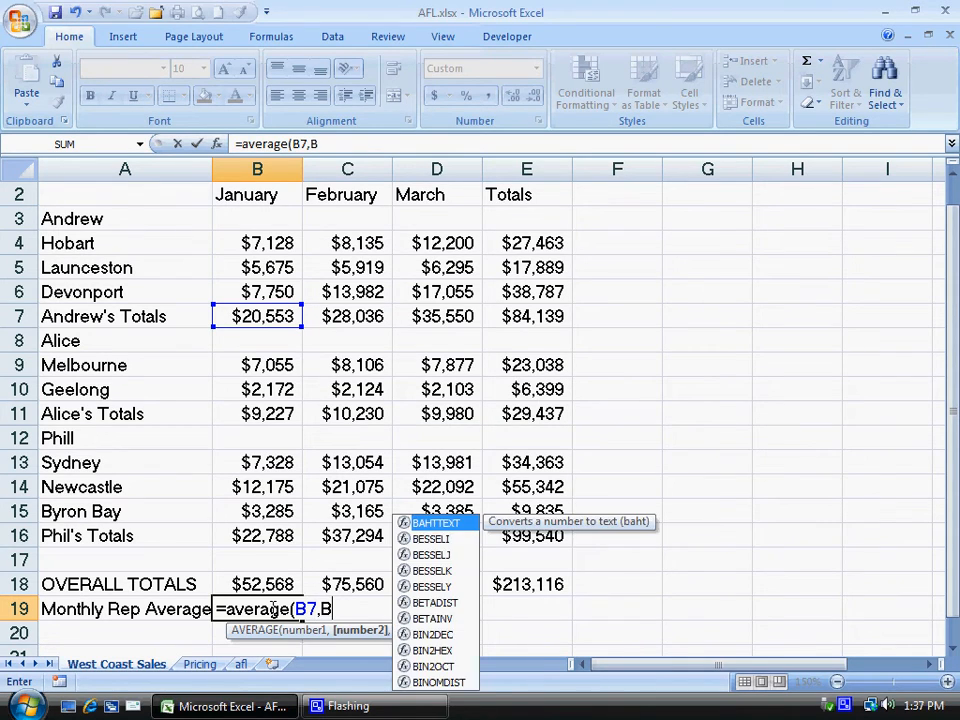
pyautogui.write('11,')
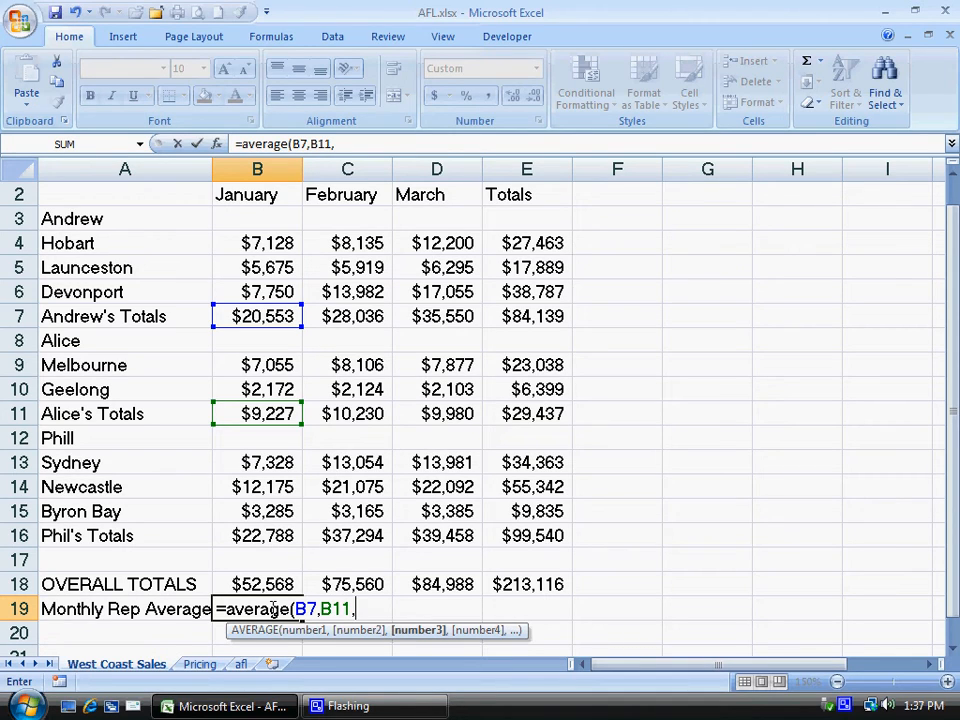
pyautogui.write('b16')
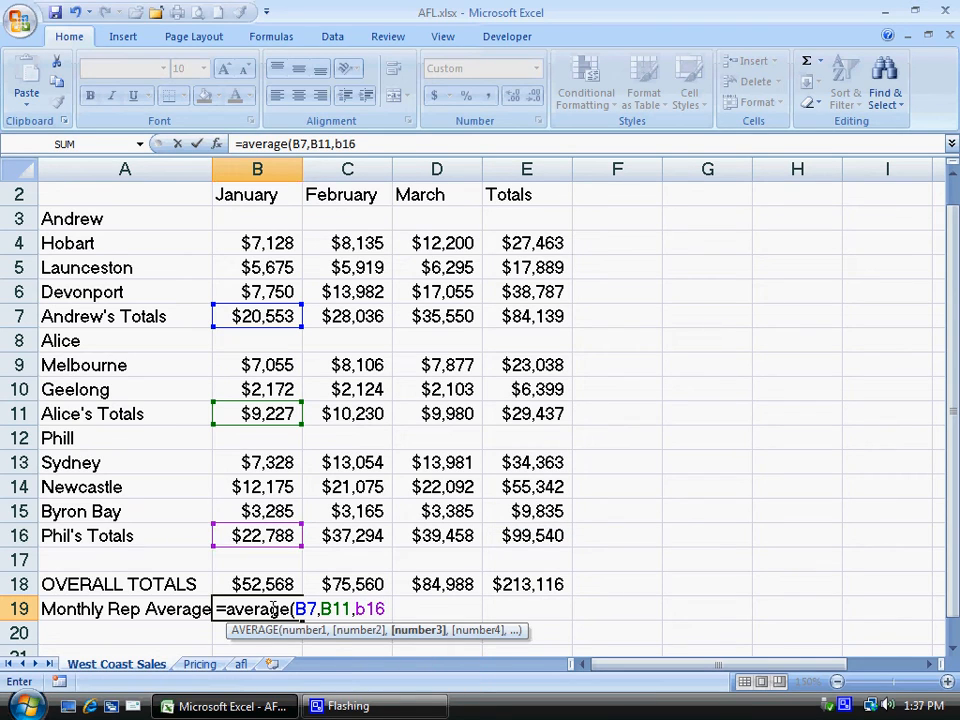
pyautogui.write(')')
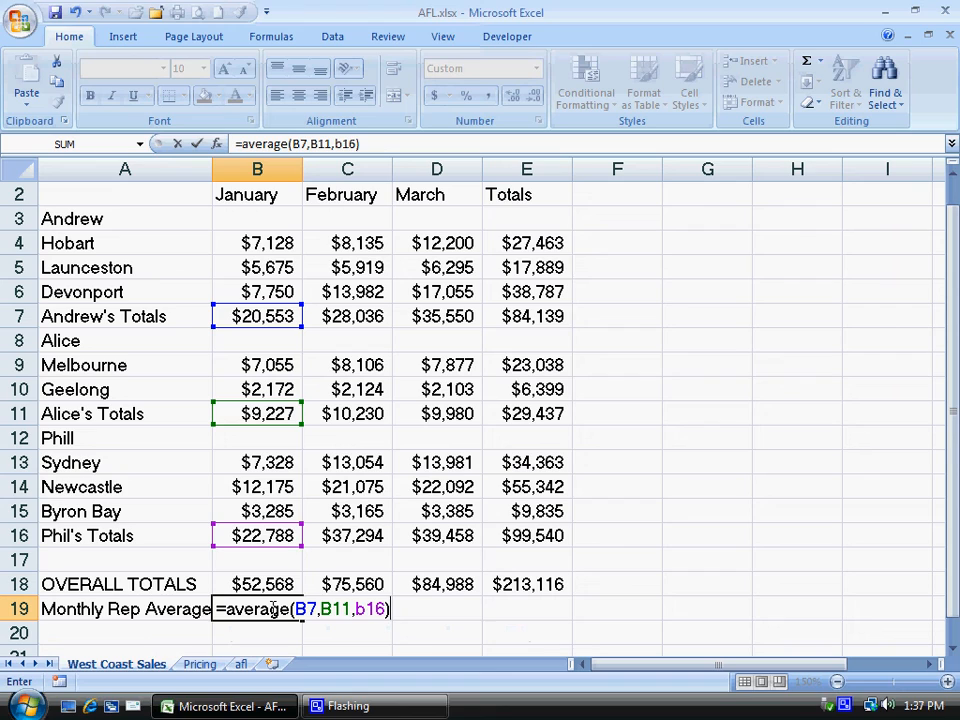
pyautogui.press('Return')
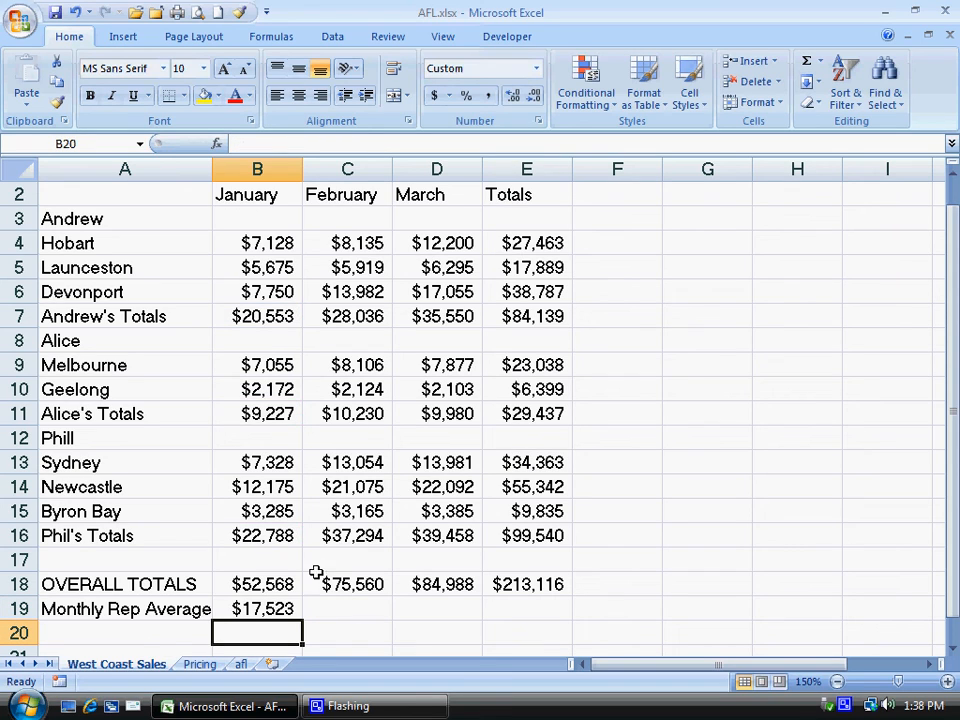
# Fill the average formula from cell B19 across the Monthly Rep Average row to E19
pyautogui.click(253, 607)
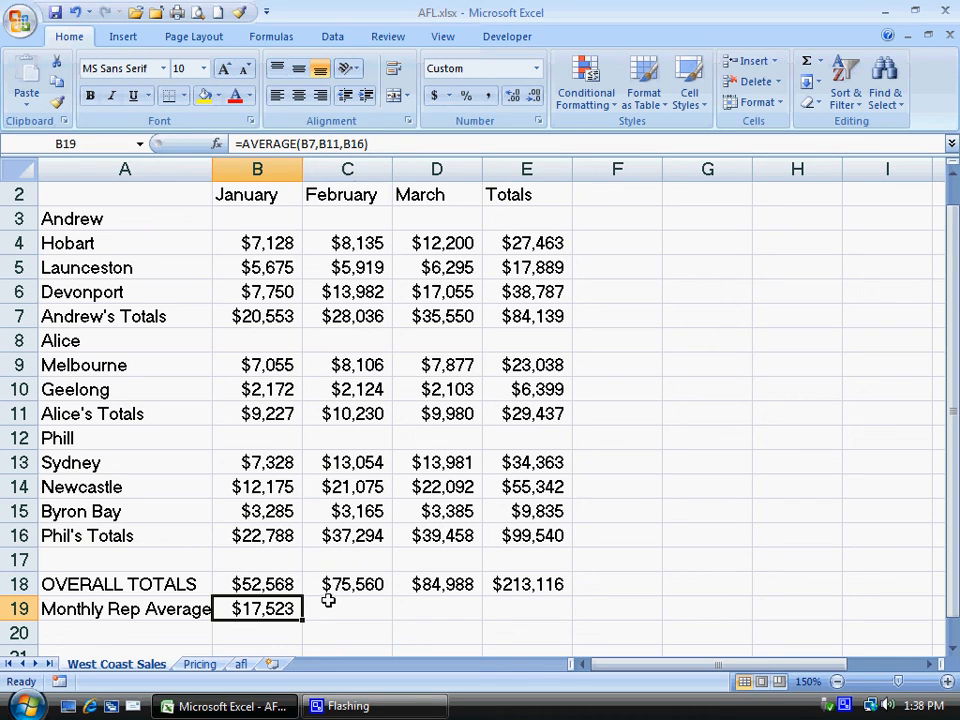
pyautogui.moveTo(302, 618); pyautogui.dragTo(559, 623)
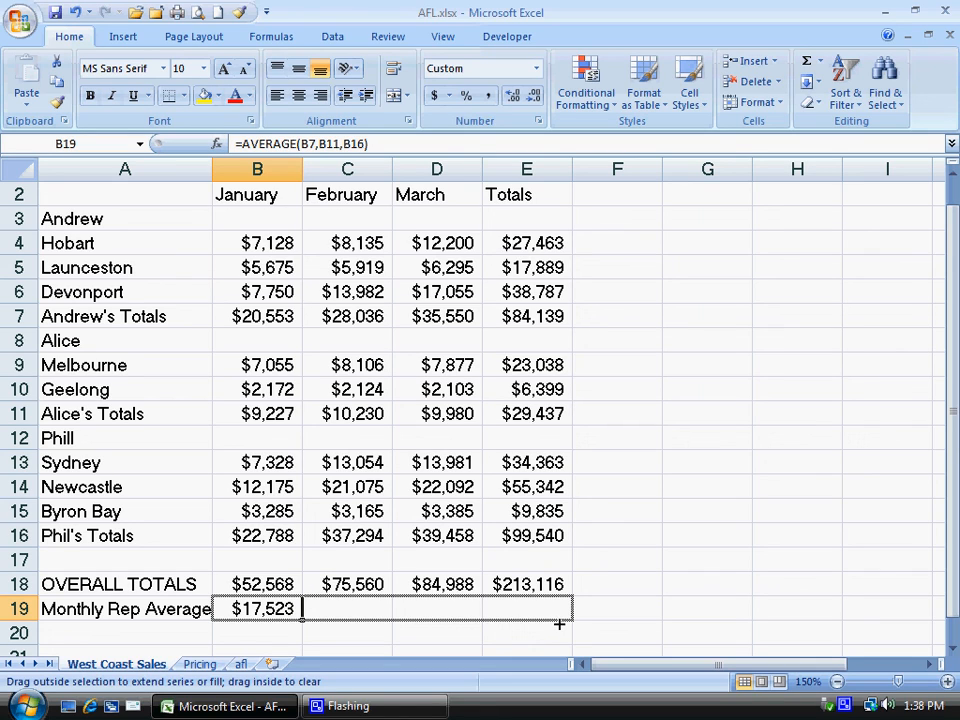
pyautogui.moveTo(559, 623); pyautogui.dragTo(562, 624)
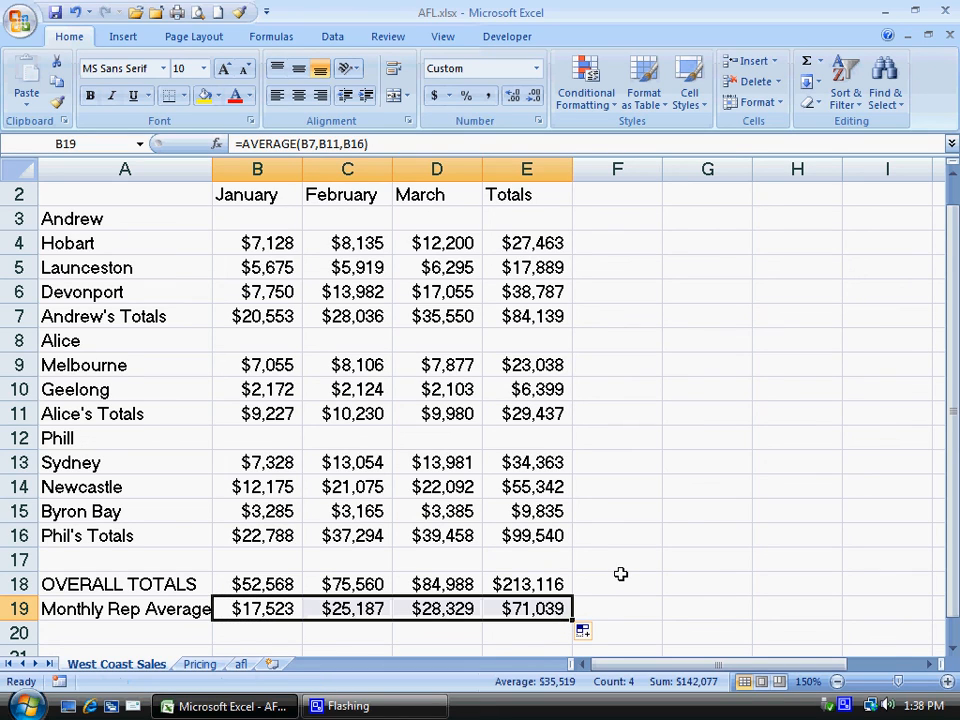